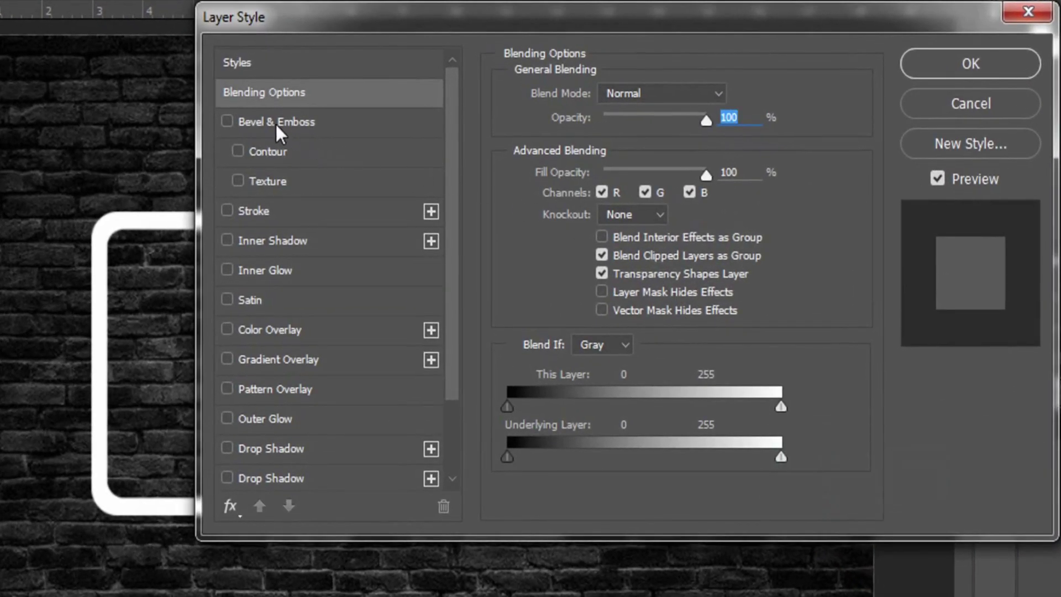
- Add a smooth Inner Bevel to the white frame layer with 400% depth, 2 px size and 1 px soften
left_click(255, 121)
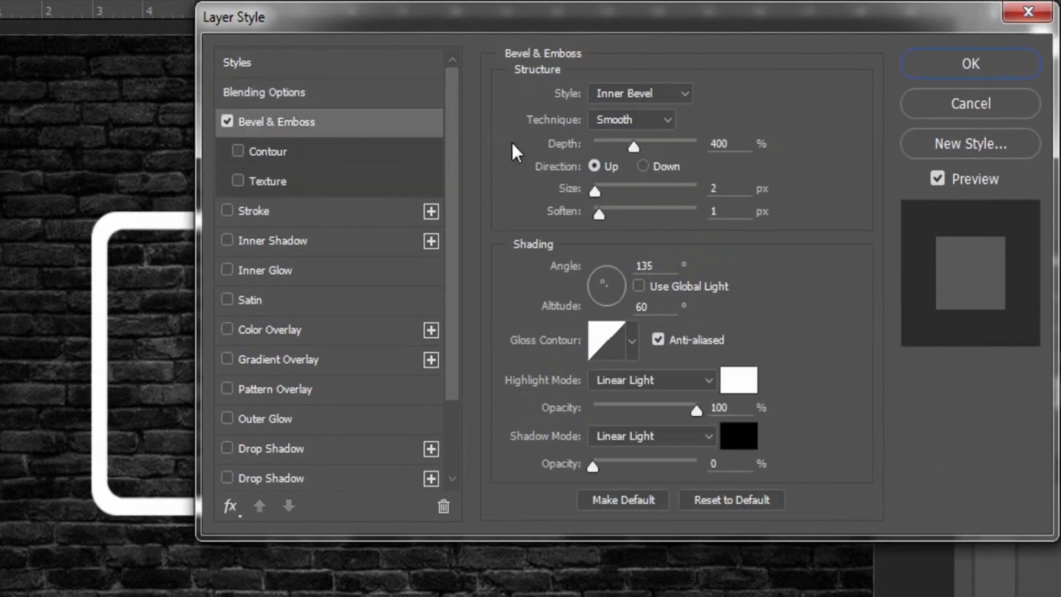
left_click(669, 93)
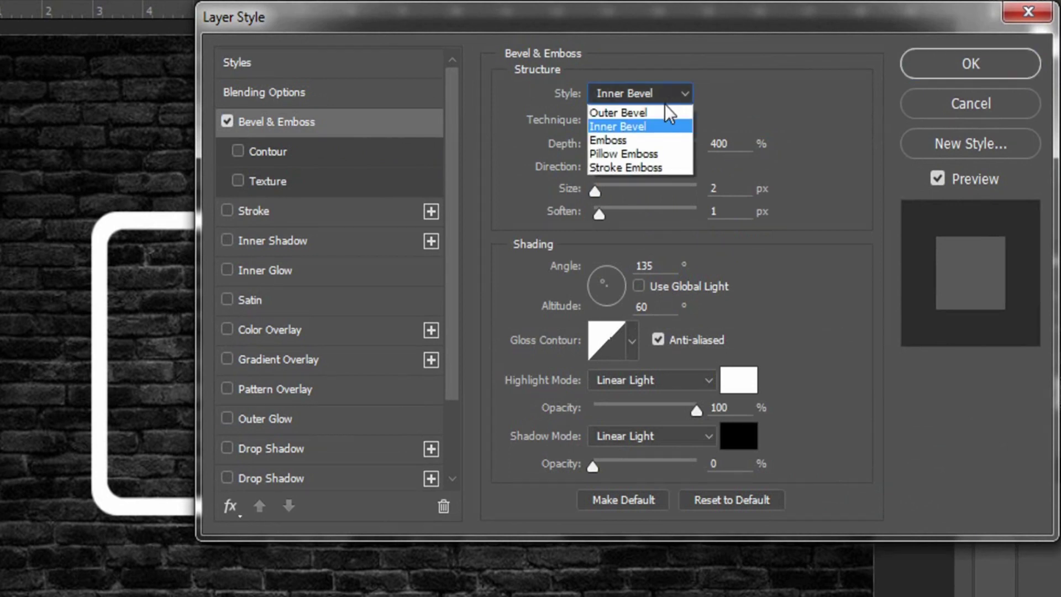
left_click(621, 127)
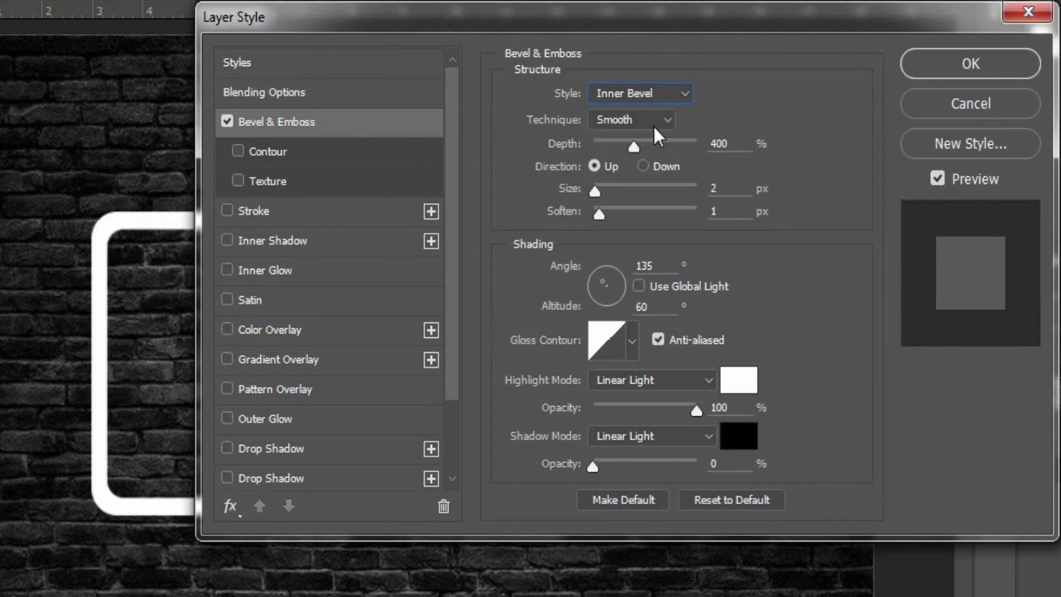
left_click(660, 125)
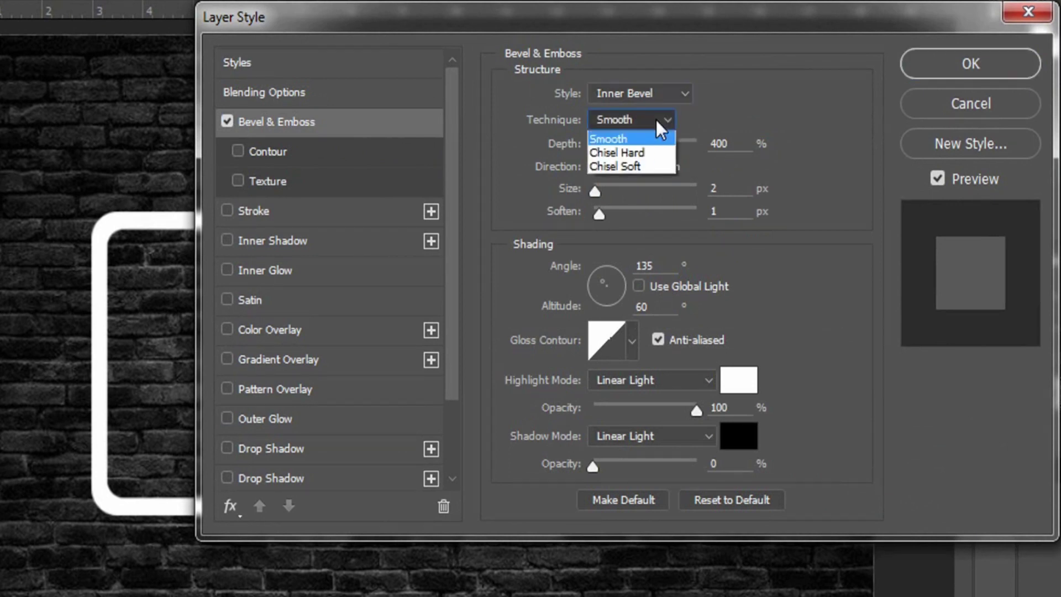
left_click(623, 138)
left_click_drag(740, 144, 704, 149)
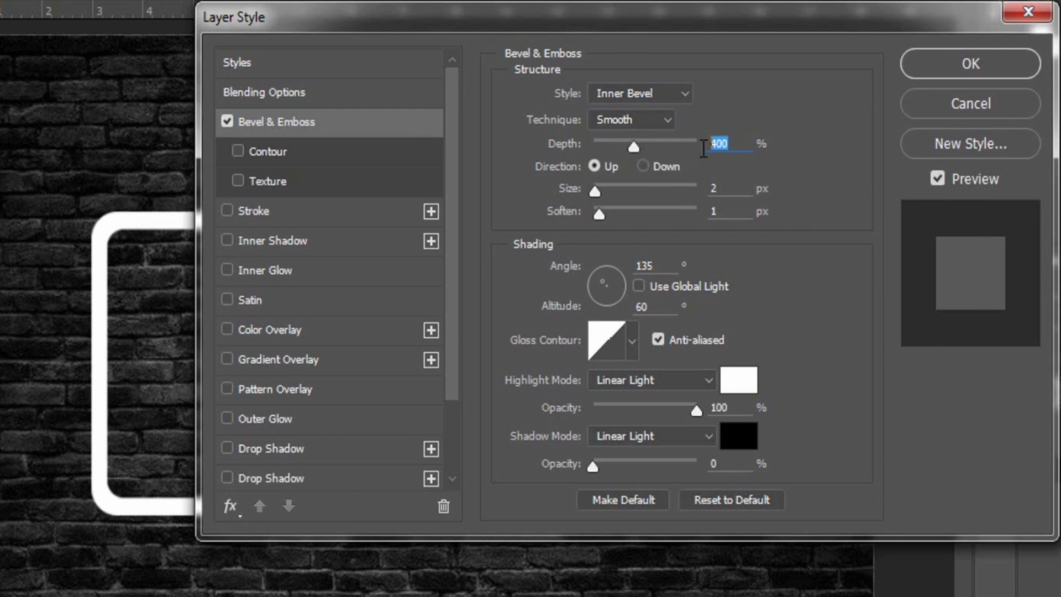
left_click(733, 186)
left_click_drag(733, 186, 711, 216)
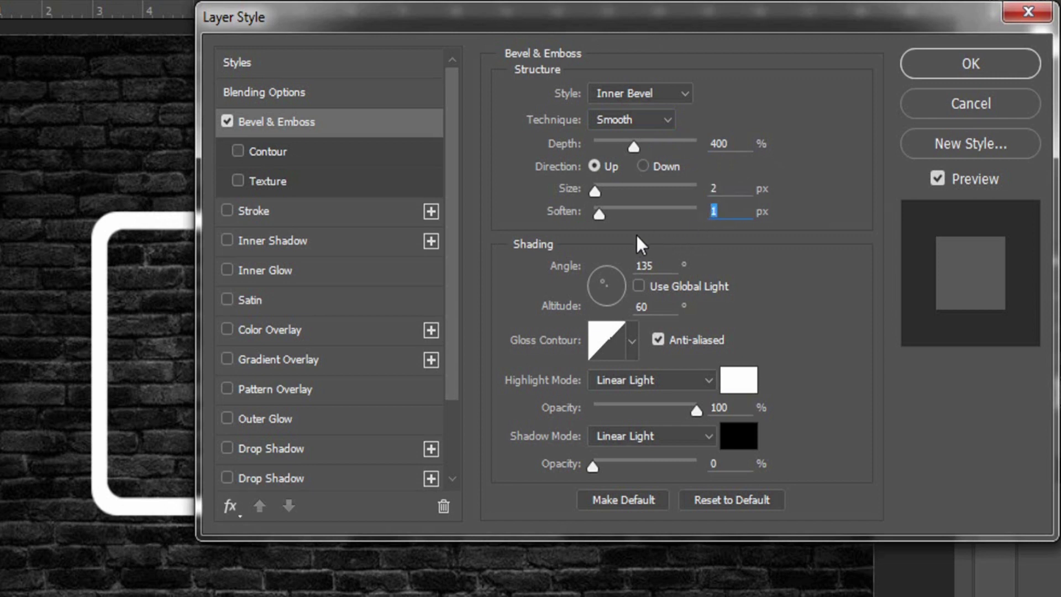
- Add a pink Inner Shadow with 3 px distance and 3 px size, plus a white Color Overlay, to the frame
left_click(275, 244)
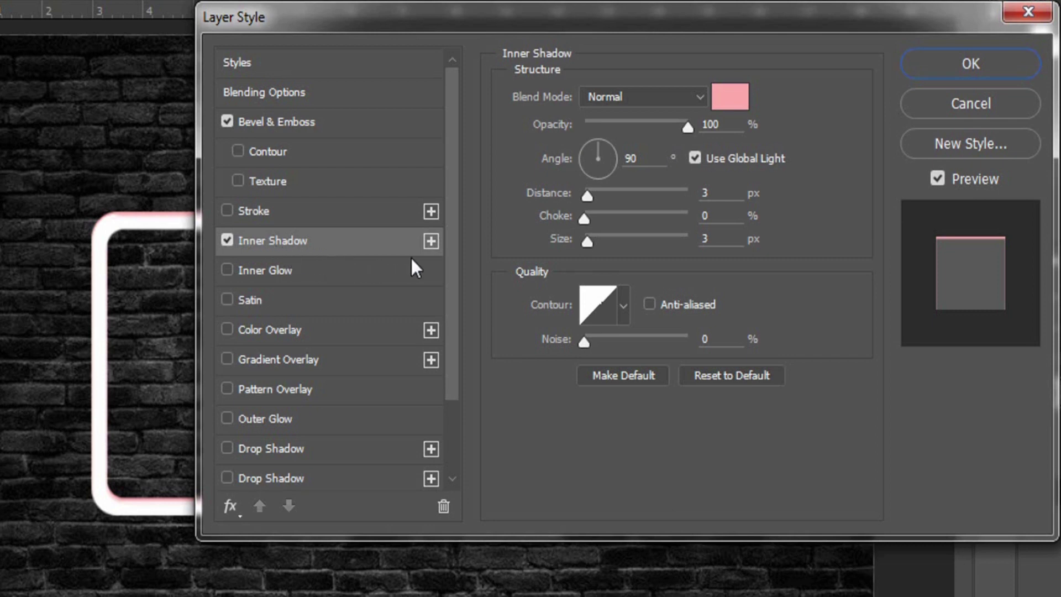
left_click_drag(728, 194, 699, 194)
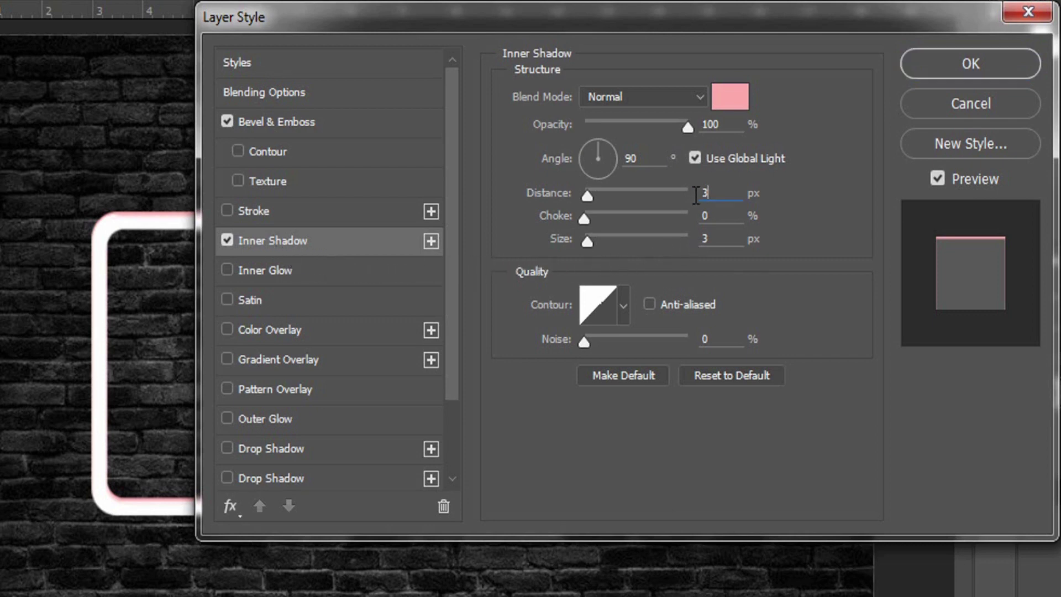
left_click_drag(721, 236, 692, 241)
left_click(257, 329)
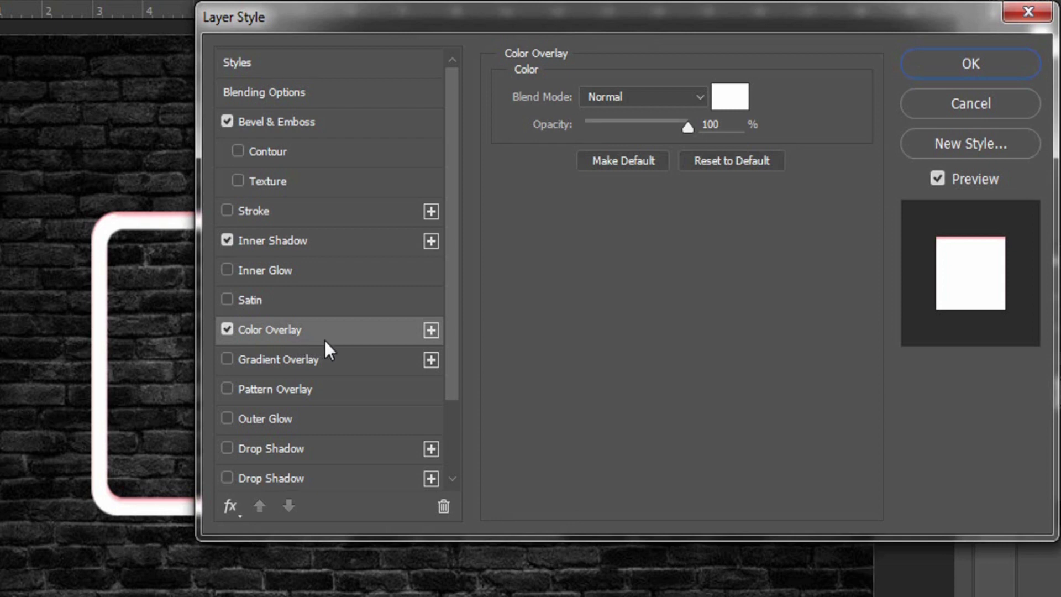
- Enable the frame's first Drop Shadow in red Linear Light with 60% opacity, 6% spread and 23 px size
left_click_drag(459, 352, 450, 429)
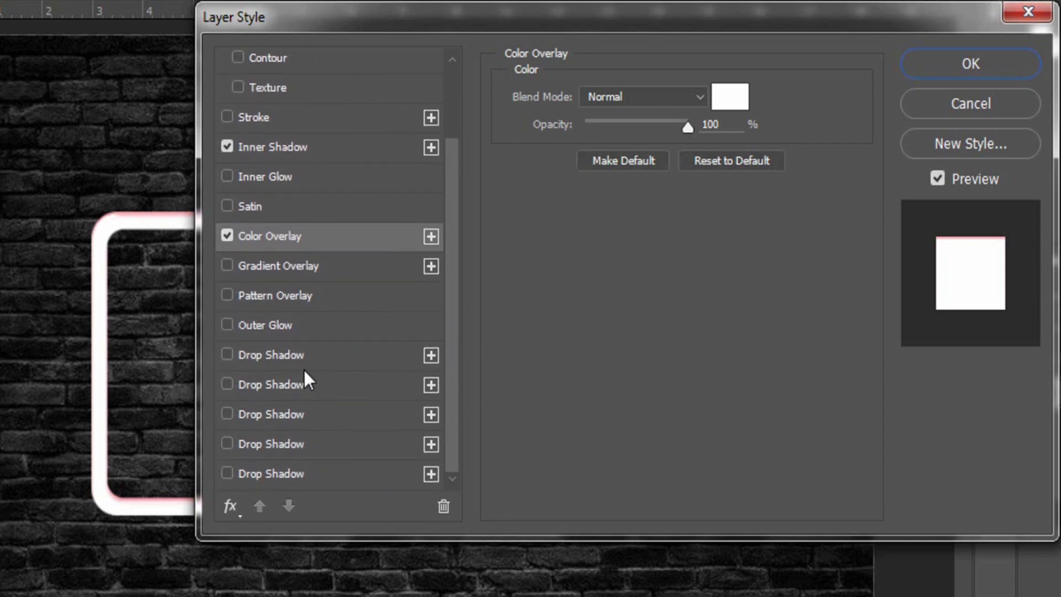
left_click(271, 356)
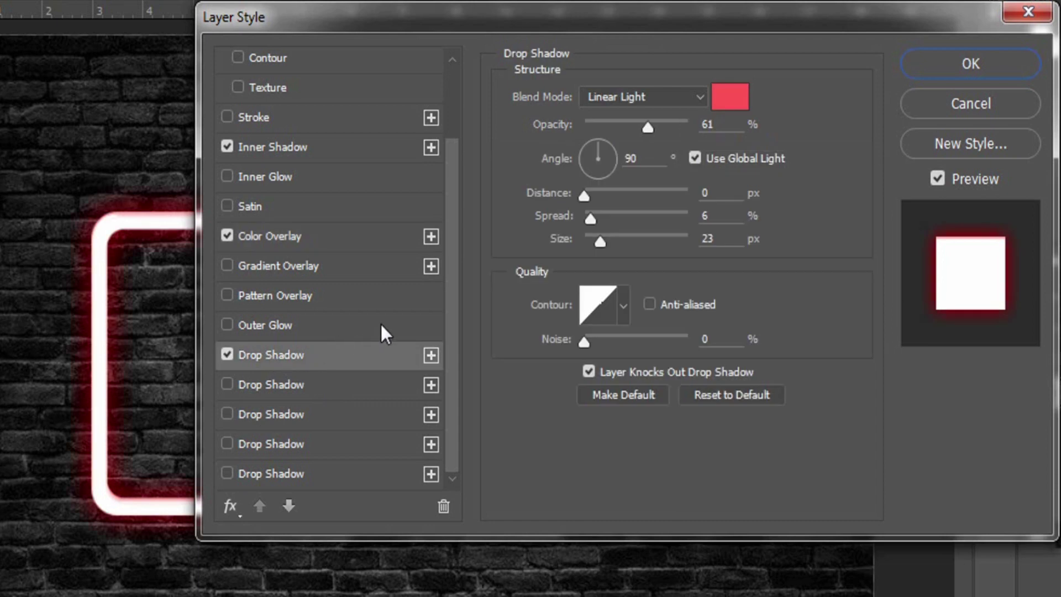
left_click(714, 124)
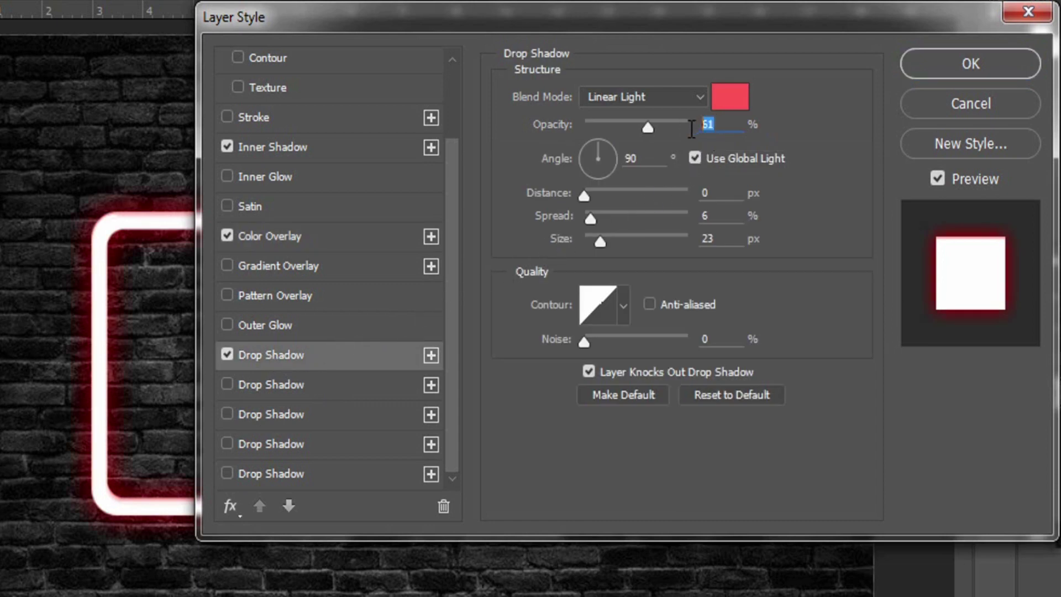
type("60")
left_click(709, 217)
left_click_drag(709, 217, 699, 251)
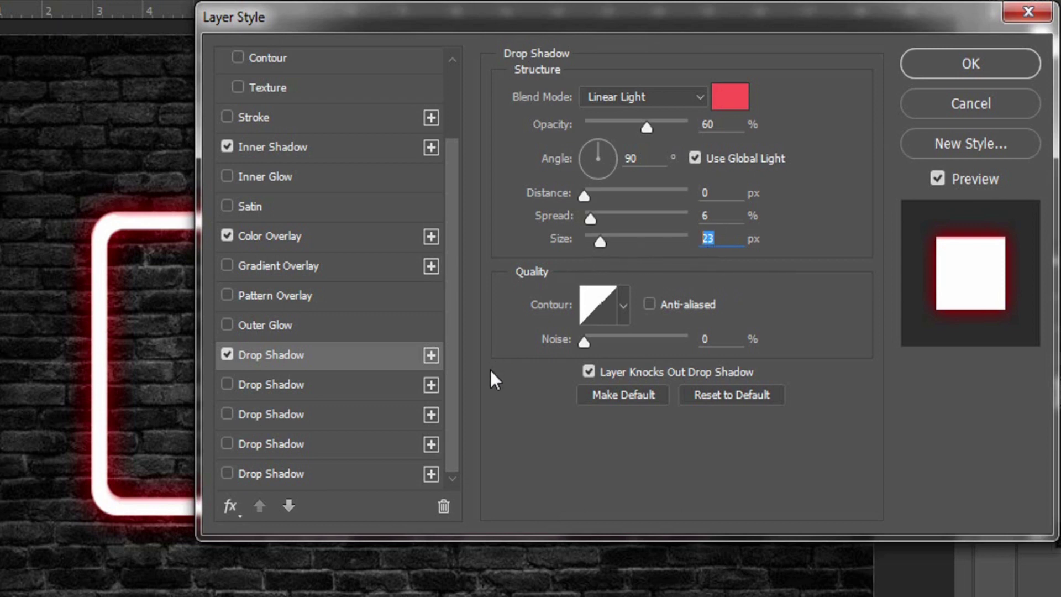
- Enable the frame's second Drop Shadow in pink Linear Light with 50% opacity and 9% spread
left_click(330, 382)
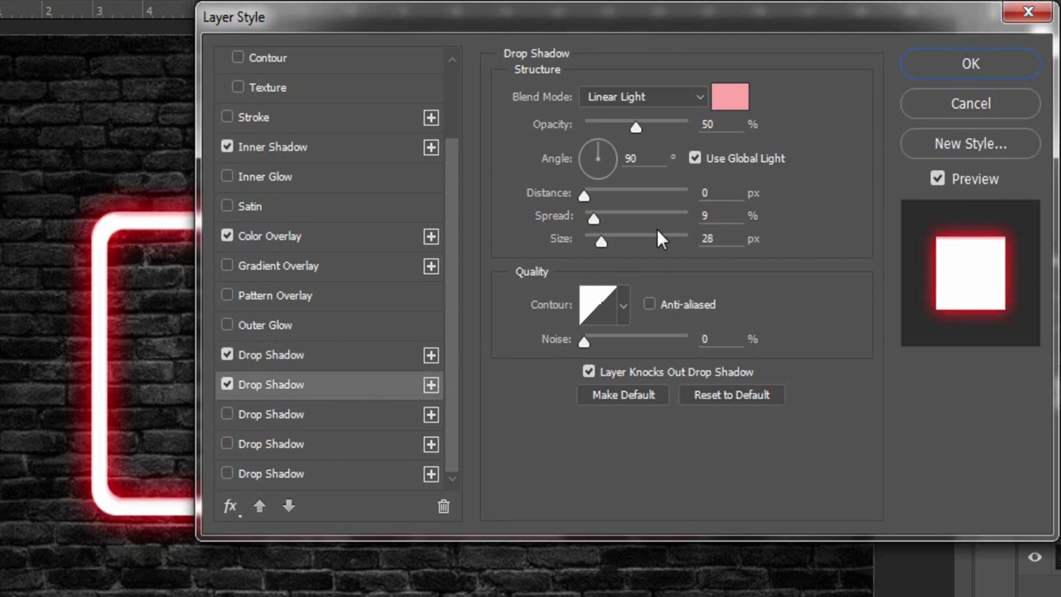
left_click_drag(722, 123, 688, 128)
left_click_drag(708, 27, 902, 55)
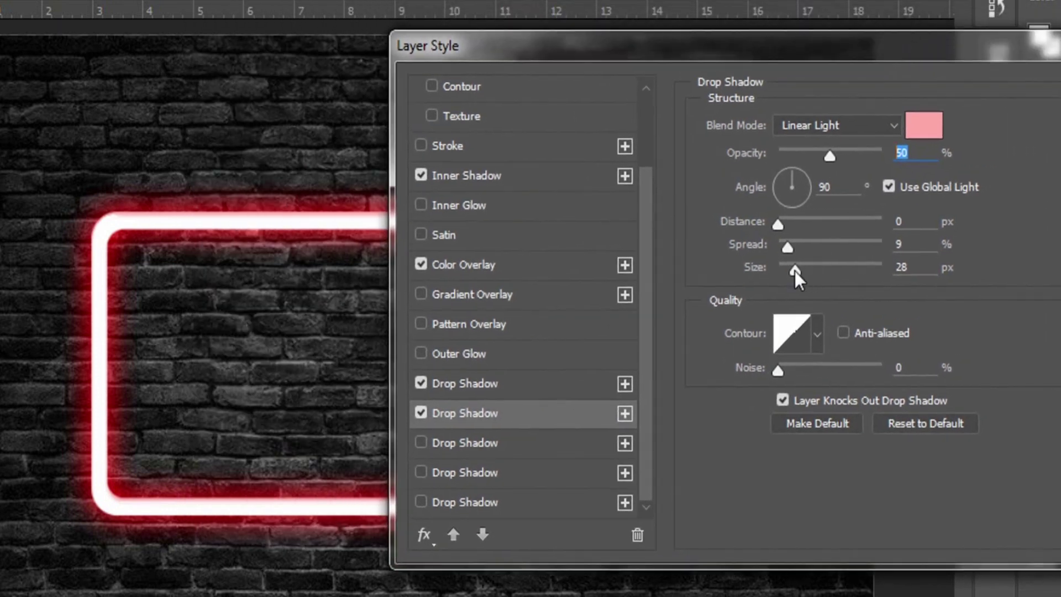
mouse_move(794, 271)
left_mouse_down()
mouse_move(806, 269)
mouse_move(797, 271)
left_mouse_up()
- Enable the third Drop Shadow in red at 20% opacity and 35% spread, and the fourth in pink at 50% opacity and 50% spread
left_click(482, 443)
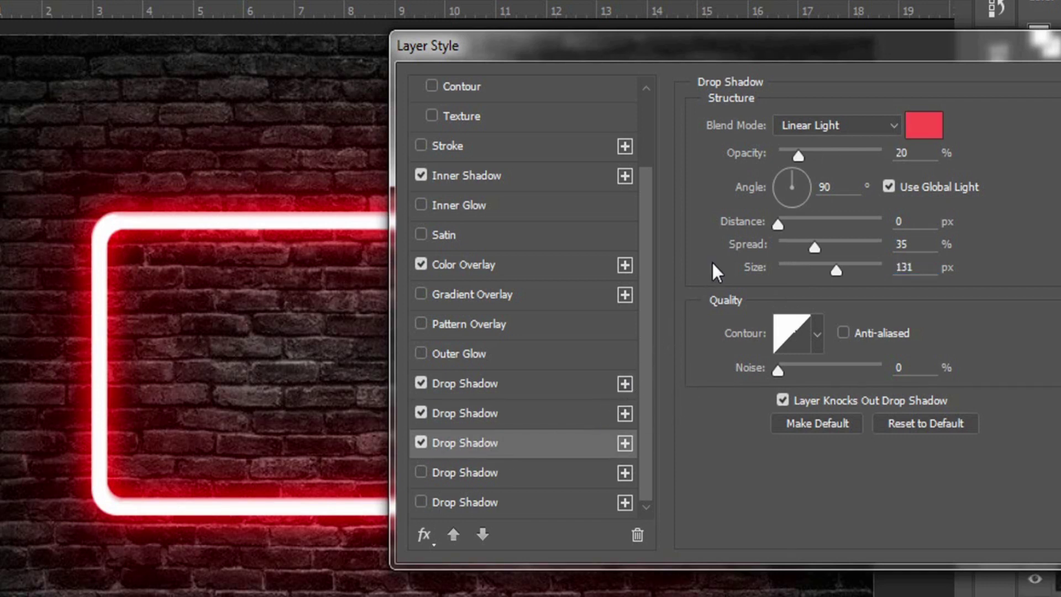
double_click(903, 152)
left_click(476, 473)
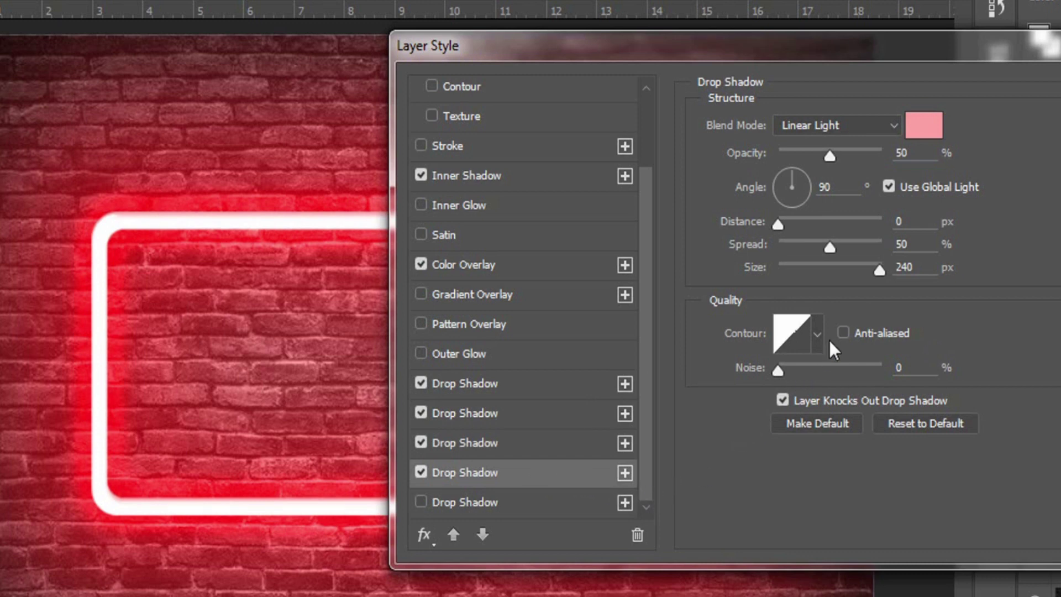
mouse_move(880, 271)
left_mouse_down()
mouse_move(856, 277)
mouse_move(873, 279)
left_mouse_up()
- Enable the fifth Drop Shadow in black with 45% opacity, 20 px distance and 15 px size, and apply the layer style
left_click(502, 502)
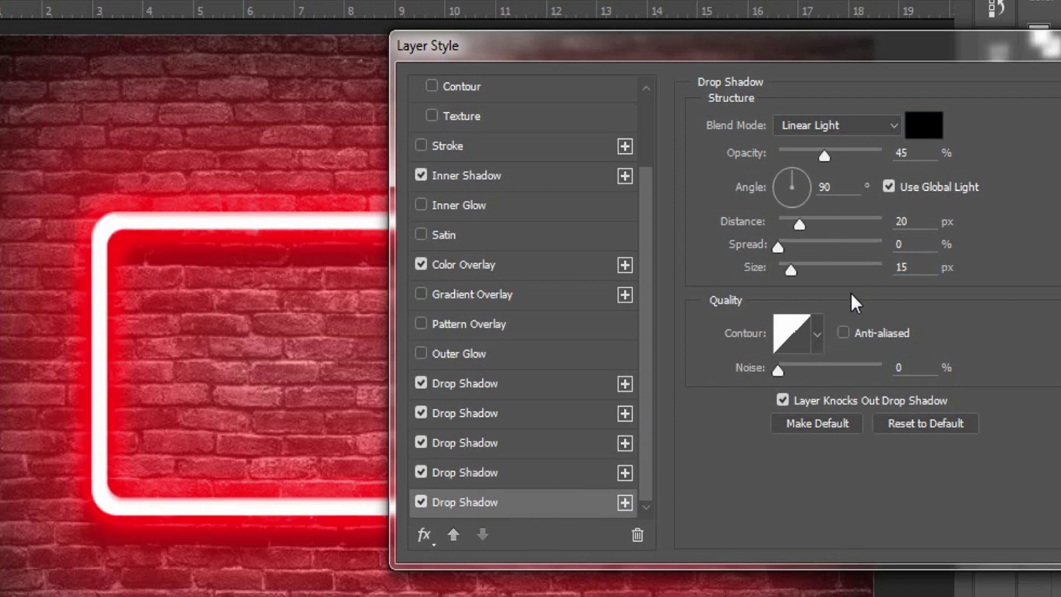
double_click(906, 153)
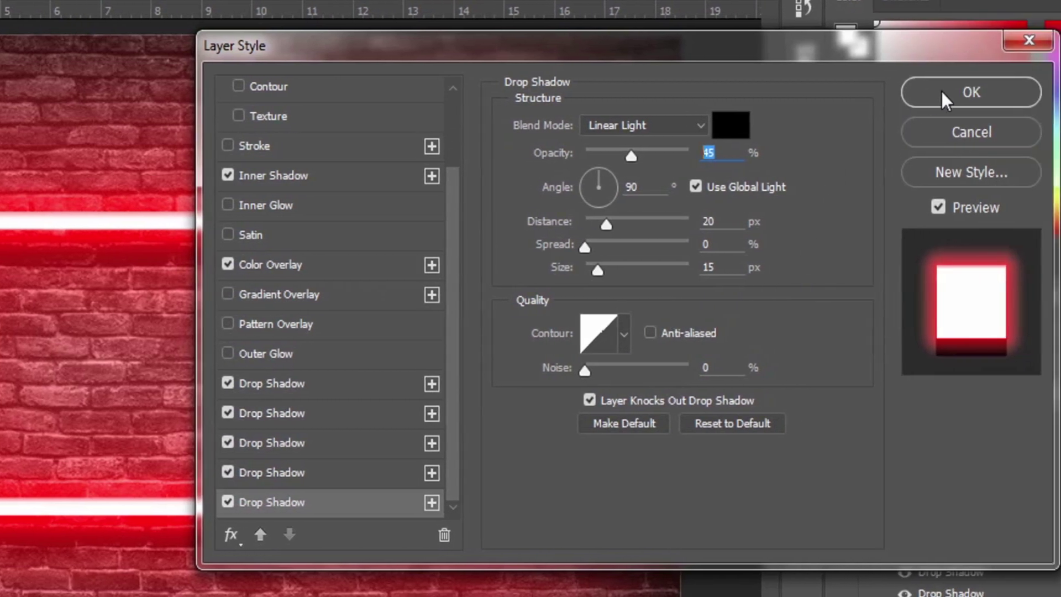
left_click(942, 99)
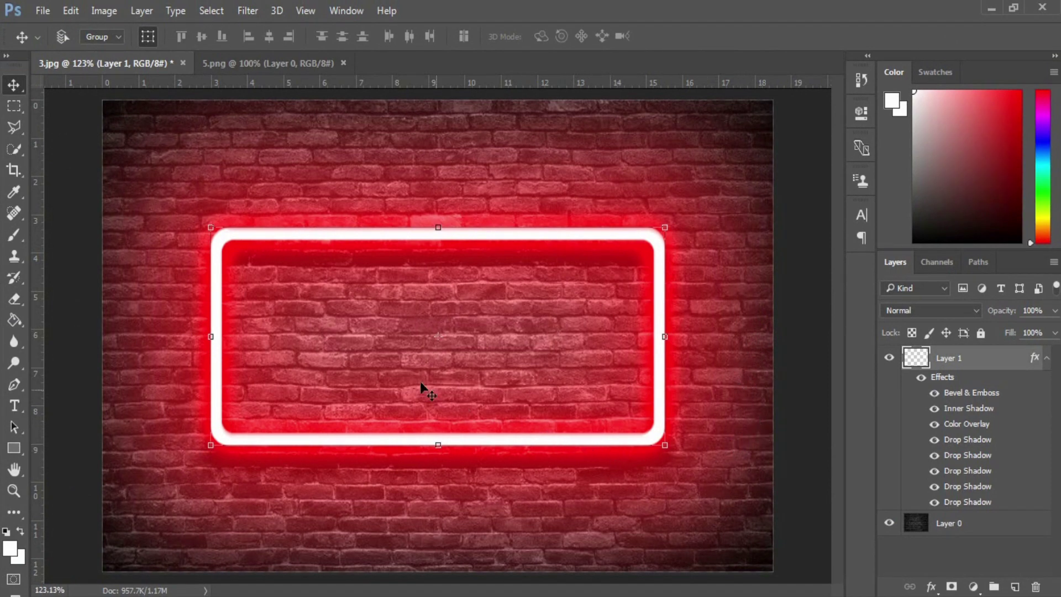
- Add the white text "Awesome" inside the neon frame in the Coca Cola ii font at 72 pt
key("t")
left_click(289, 331)
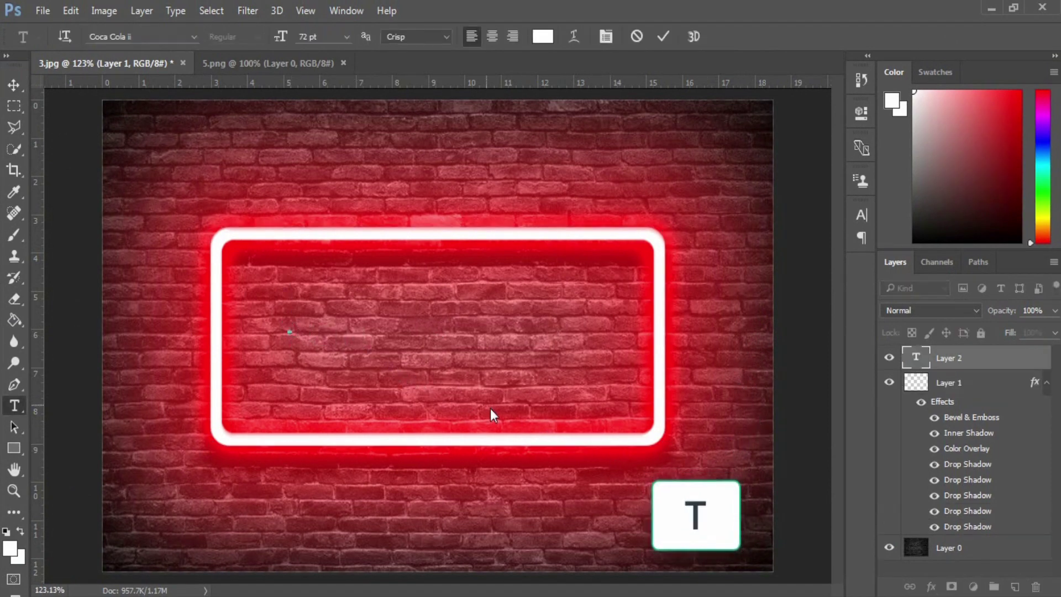
type("Aw")
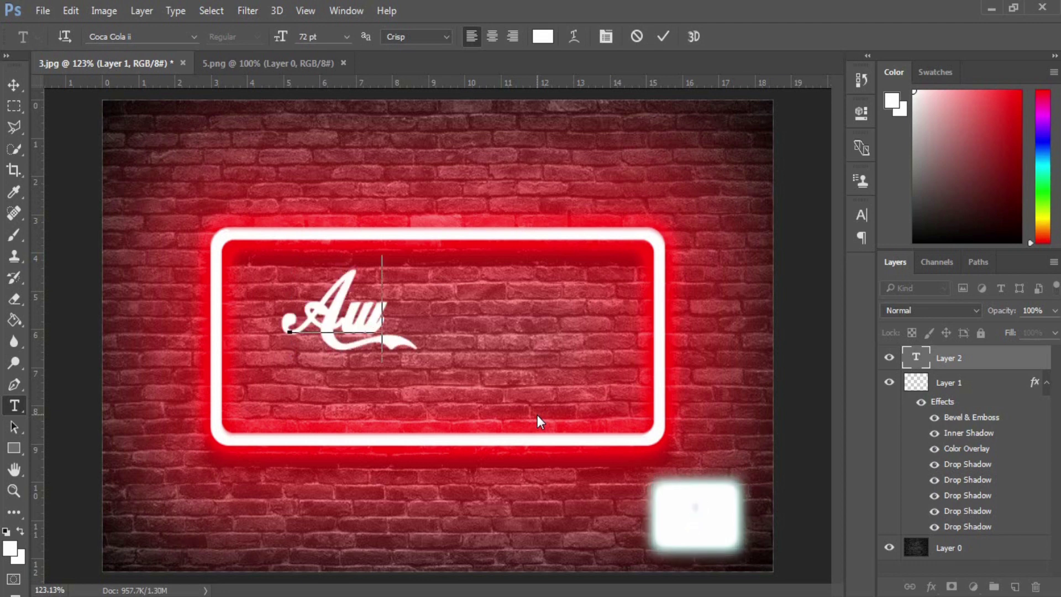
type("esome")
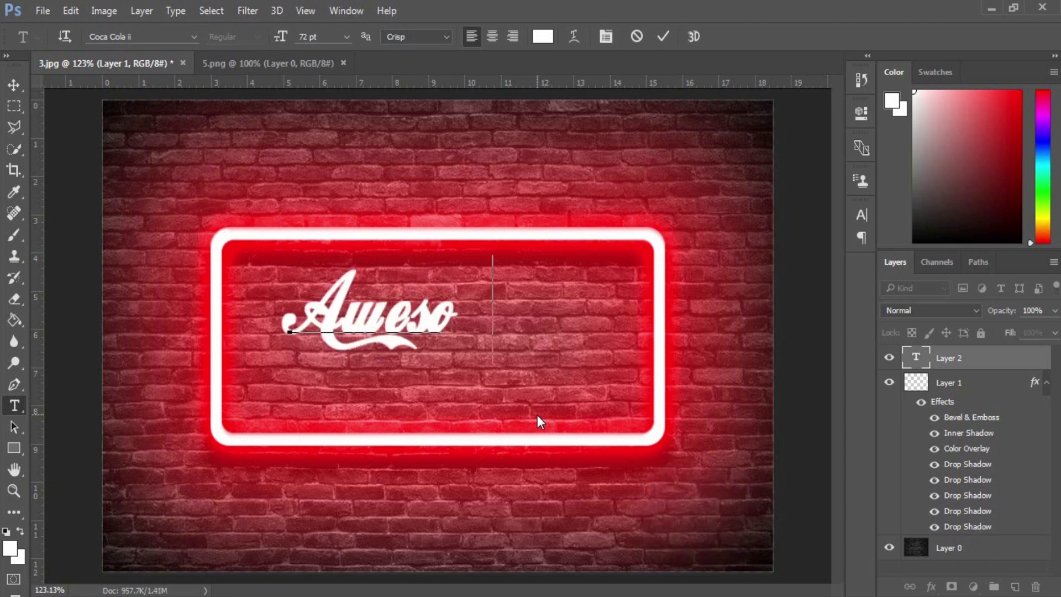
left_click(14, 85)
- Move the "Awesome" text toward the frame's centre and scale it up proportionally to about 121%
left_click_drag(467, 318, 503, 347)
left_click(555, 296)
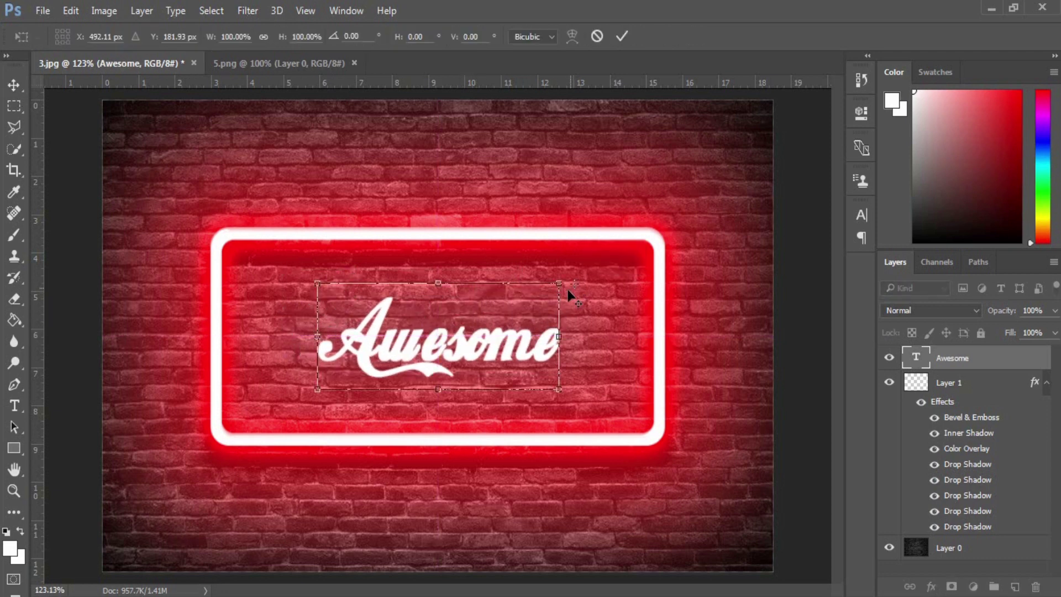
mouse_move(561, 280)
left_mouse_down()
mouse_move(582, 257)
mouse_move(580, 280)
mouse_move(569, 295)
mouse_move(558, 291)
left_mouse_up()
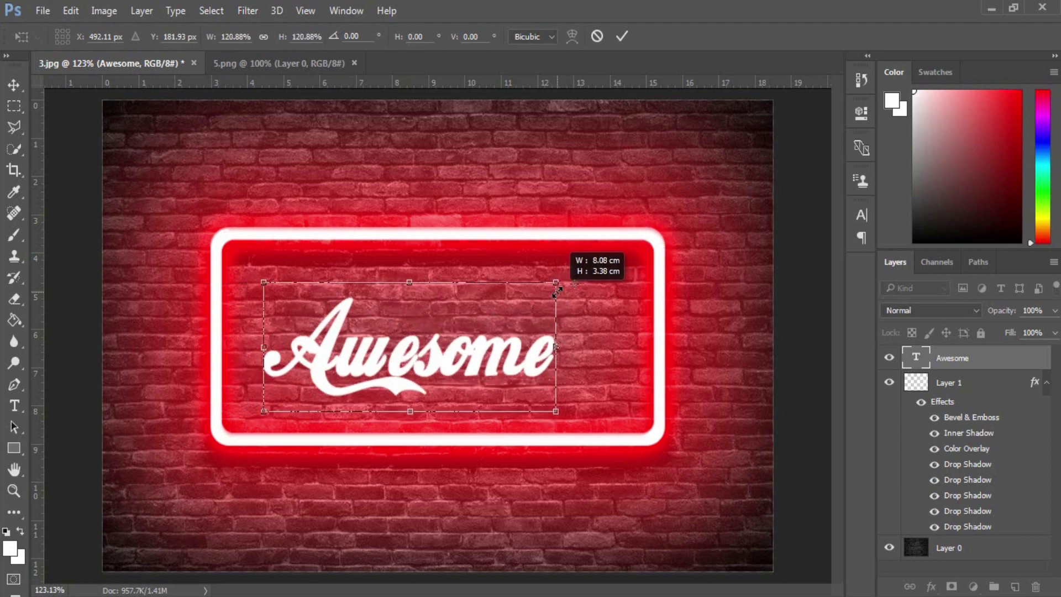
left_click_drag(509, 343, 528, 331)
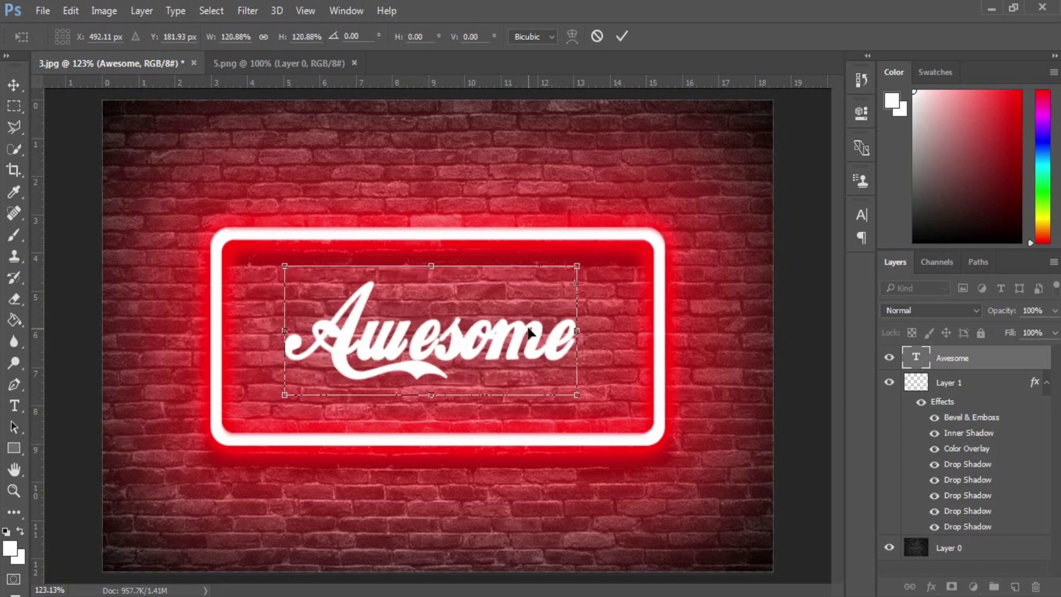
left_click(621, 36)
- Centre the "Awesome" text in the frame and enlarge it proportionally by a further 120%
left_click_drag(507, 349, 516, 353)
key("ctrl+t")
left_click_drag(594, 264, 629, 248)
left_click_drag(296, 259, 250, 245)
left_click_drag(449, 266, 454, 347)
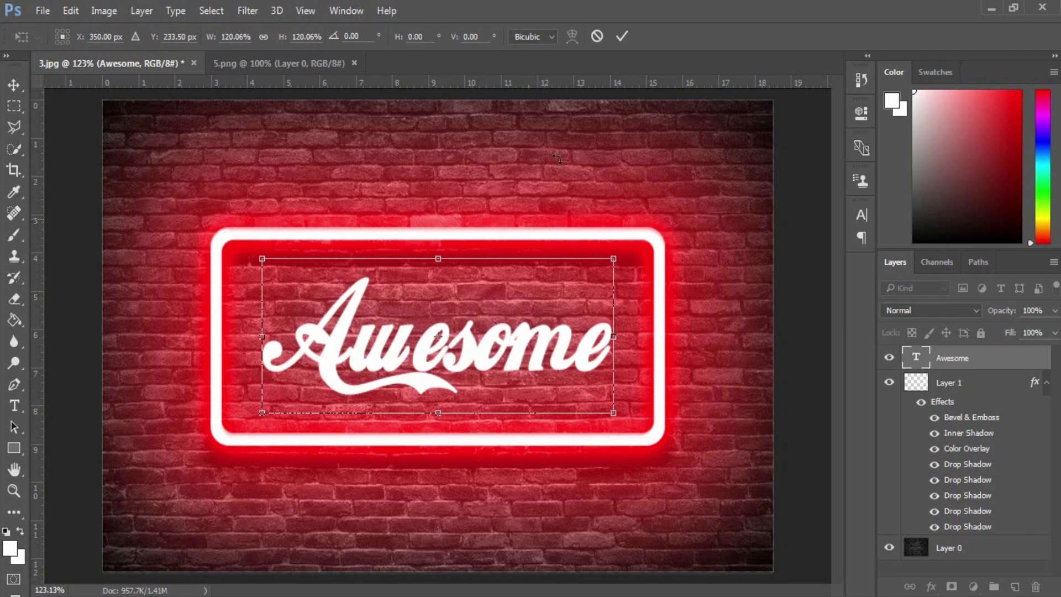
left_click(622, 36)
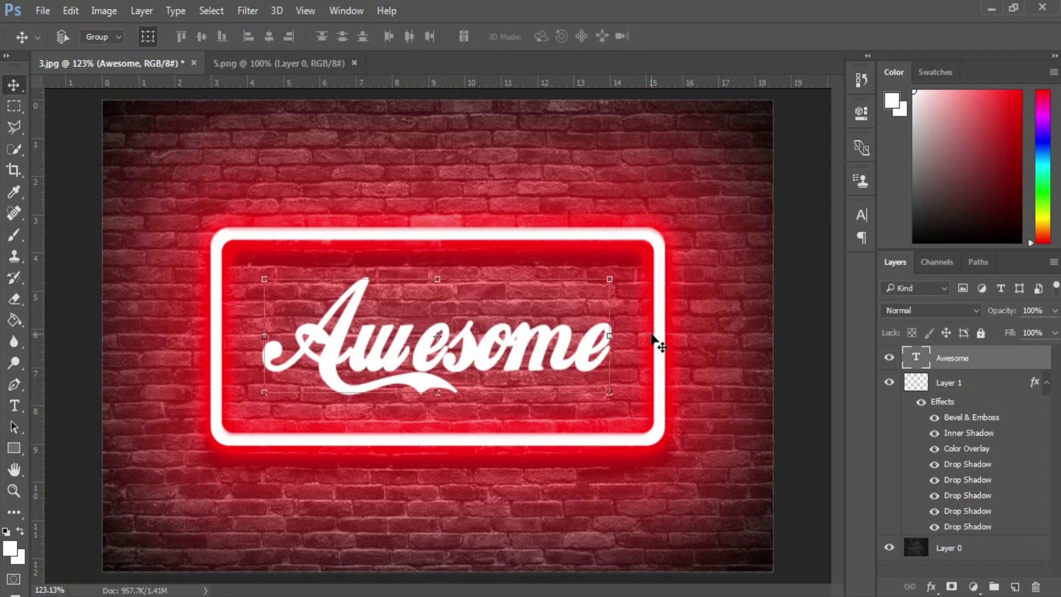
- Give the "Awesome" text layer a Bevel & Emboss and a pink Inner Shadow with 1 px distance and 0 px size
double_click(984, 363)
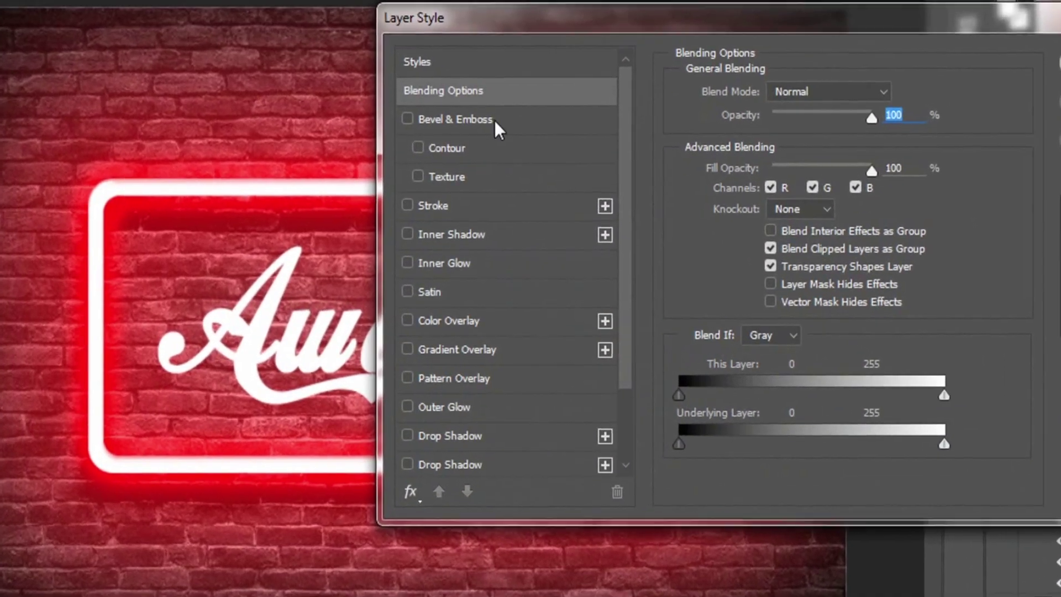
left_click(474, 117)
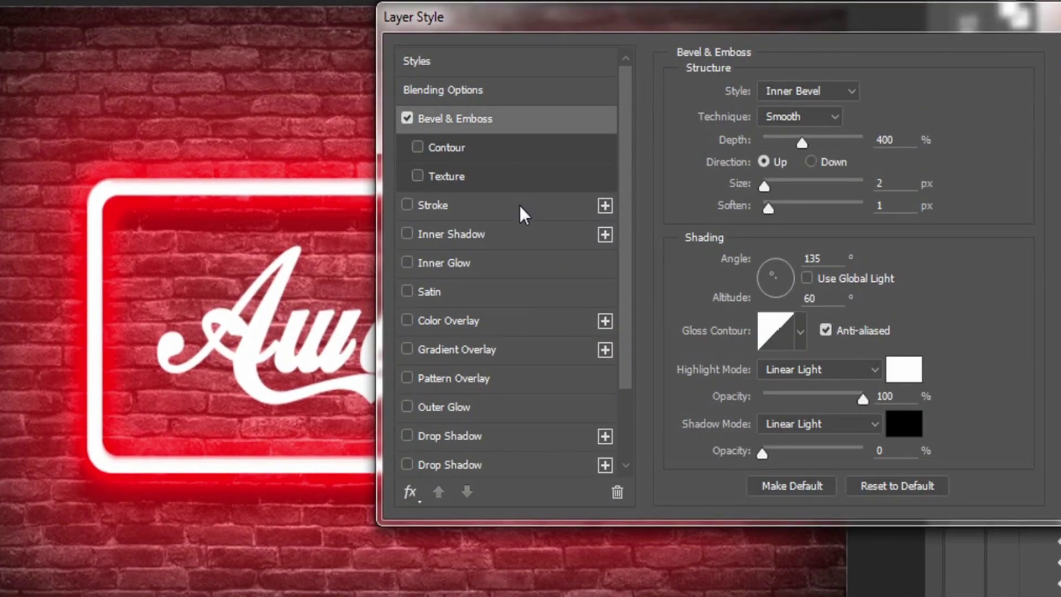
left_click(468, 235)
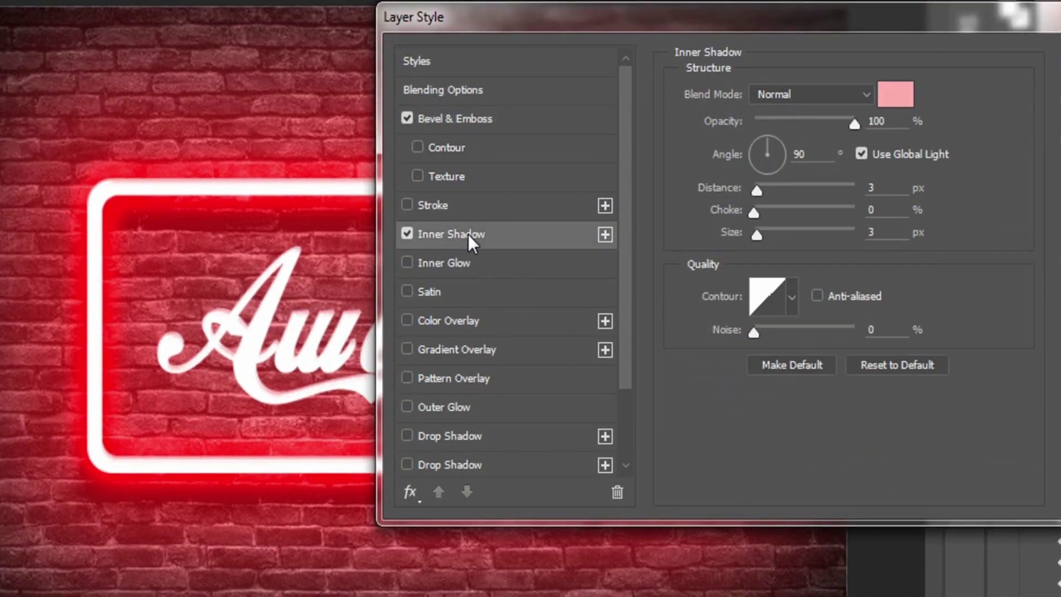
double_click(884, 187)
type("1")
double_click(883, 232)
type("0")
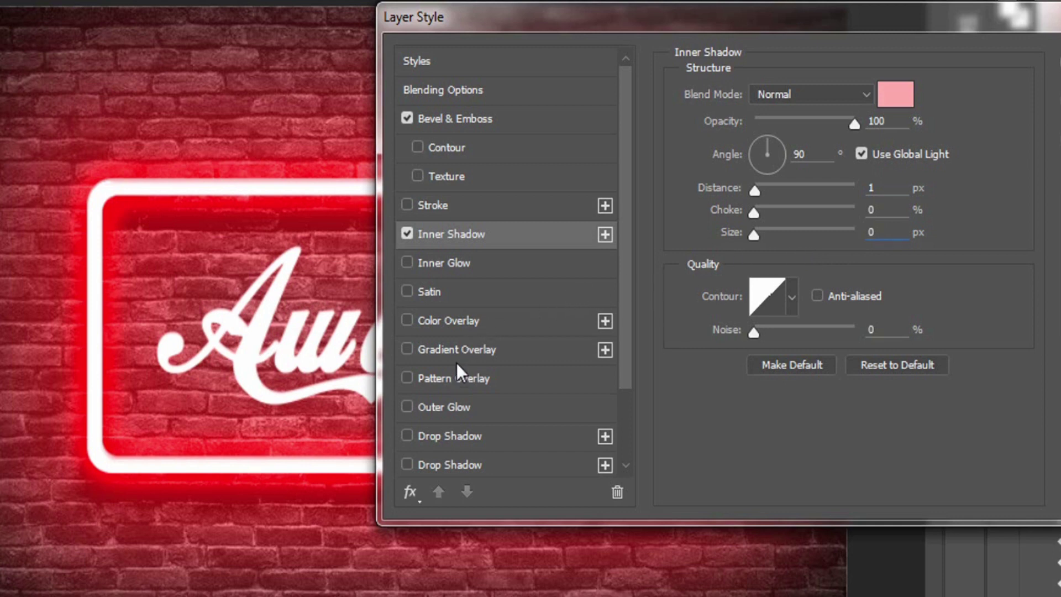
- Add a white Color Overlay and enable the first red Linear Light Drop Shadow on the "Awesome" text
left_click(459, 324)
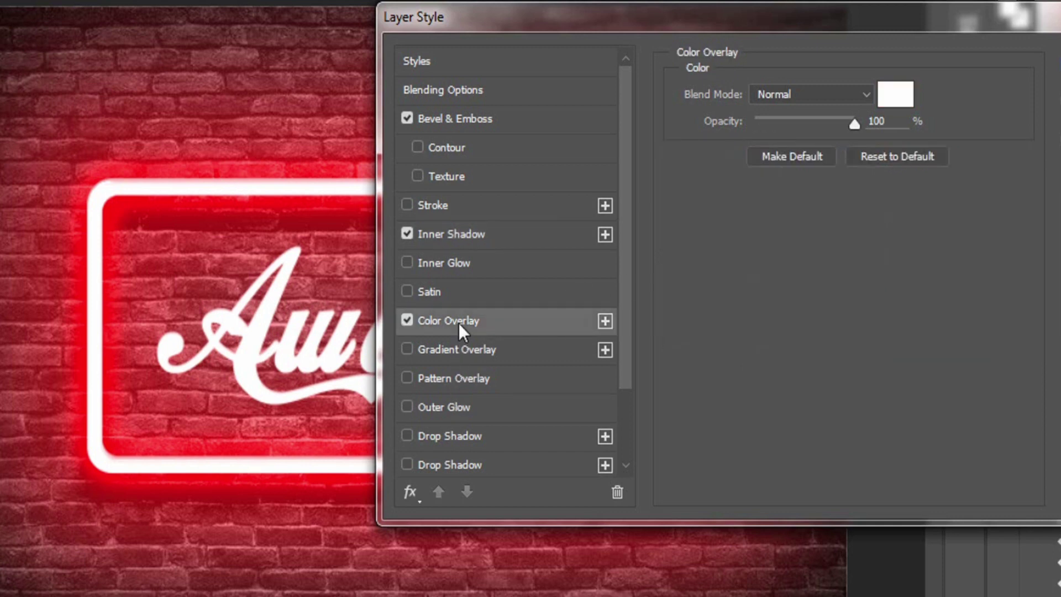
left_click_drag(622, 301, 622, 397)
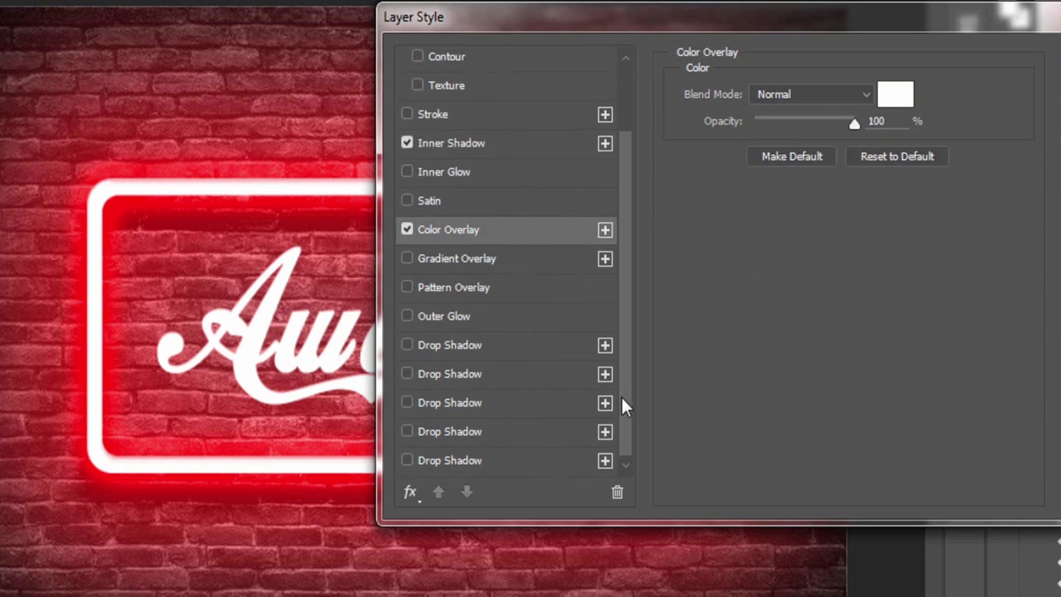
left_click(462, 344)
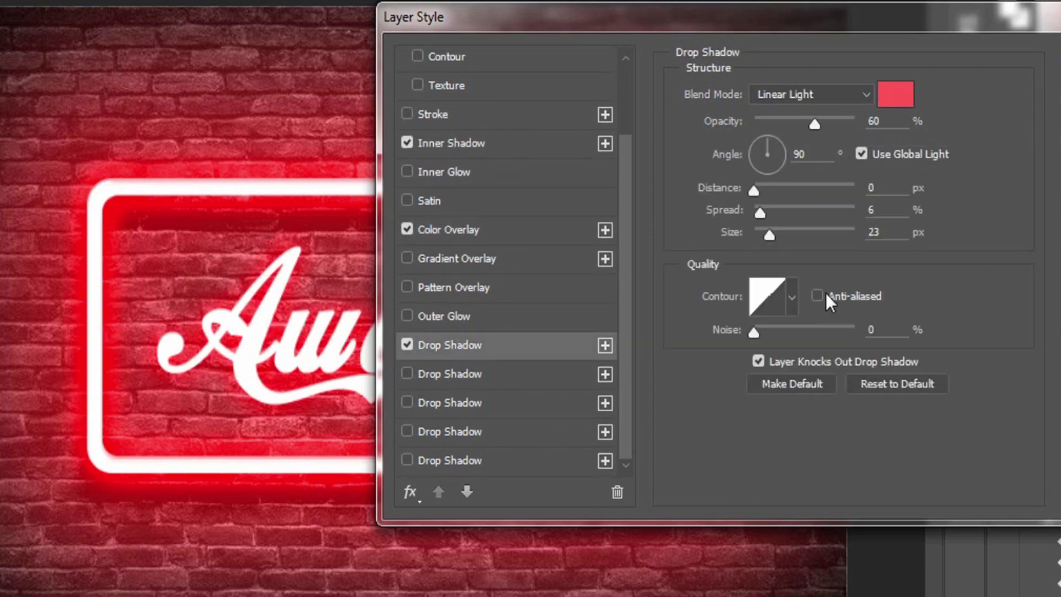
- Recolour the text's first Drop Shadow pale yellow (H 54, S 26, B 100), set its opacity to 42%, and slightly reduce its size
left_click(900, 96)
left_click_drag(861, 509, 869, 560)
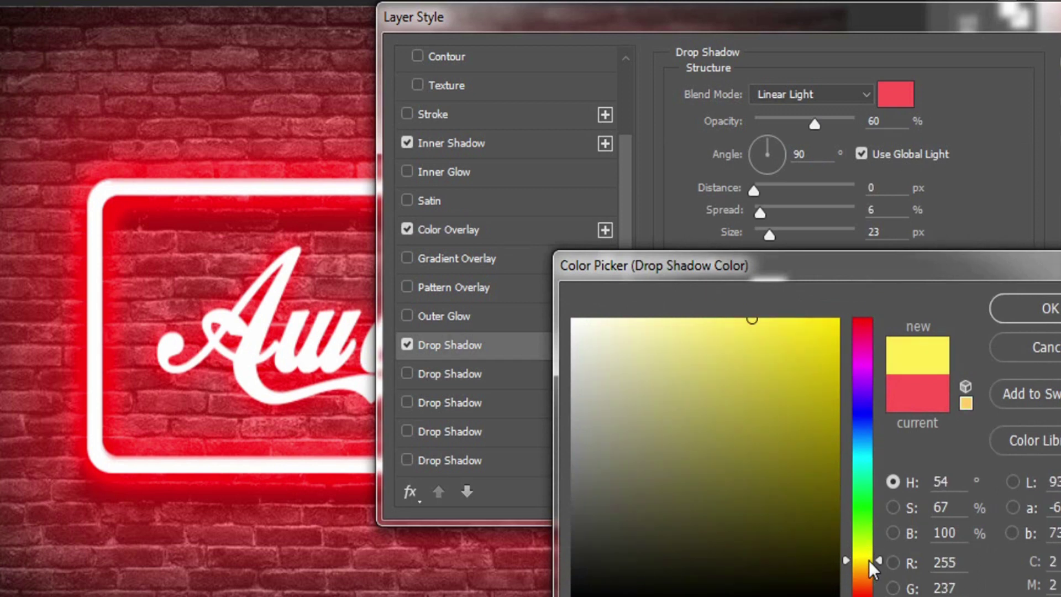
mouse_move(695, 319)
left_mouse_down()
mouse_move(673, 319)
mouse_move(640, 265)
left_mouse_up()
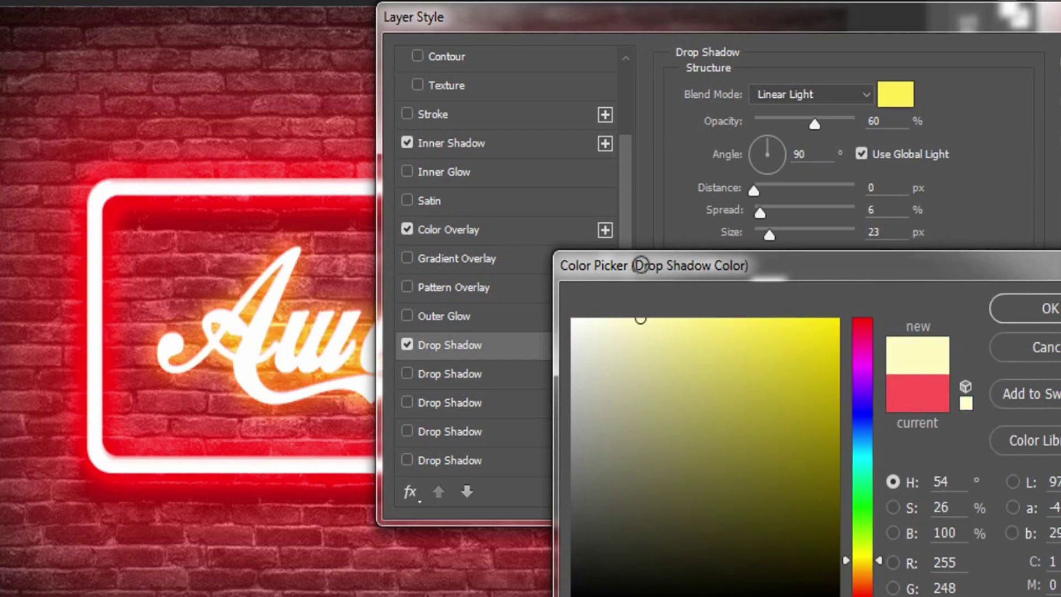
left_click(1052, 310)
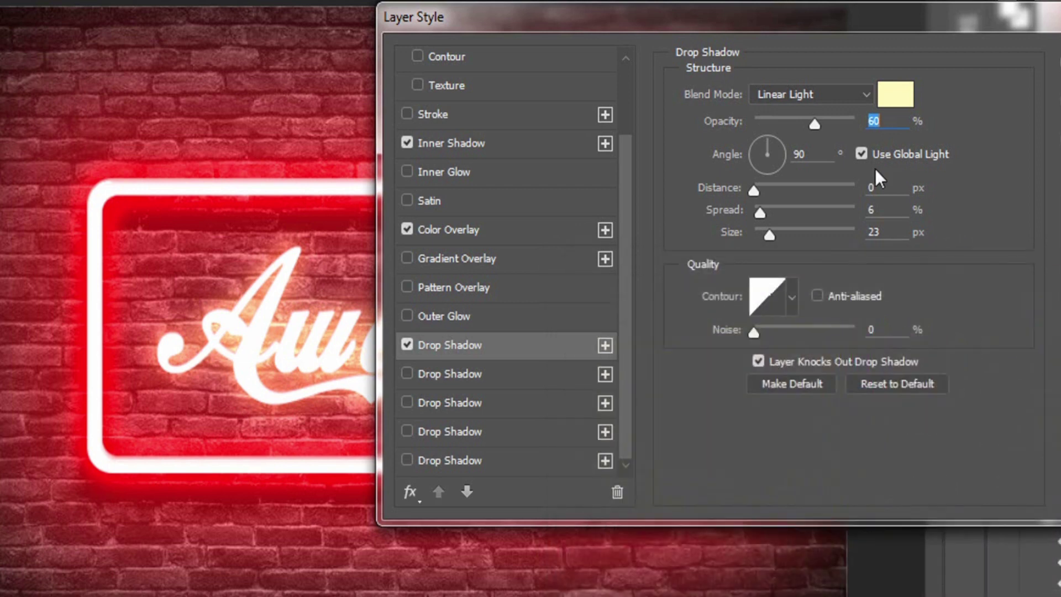
left_click_drag(817, 127, 798, 136)
left_click_drag(771, 233, 766, 237)
- Enable the second Drop Shadow and make it cyan (H 188, S 82, B 100) with 39% opacity and 73 px size
left_click(476, 373)
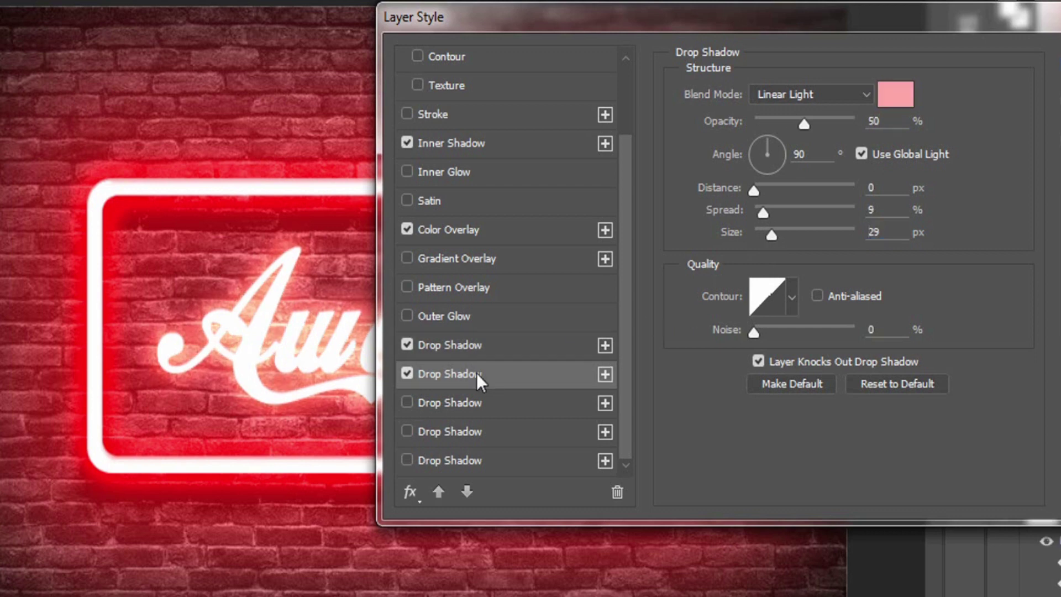
left_click(895, 94)
left_click_drag(862, 428, 864, 454)
mouse_move(681, 328)
left_mouse_down()
mouse_move(657, 292)
mouse_move(773, 292)
mouse_move(790, 315)
left_mouse_up()
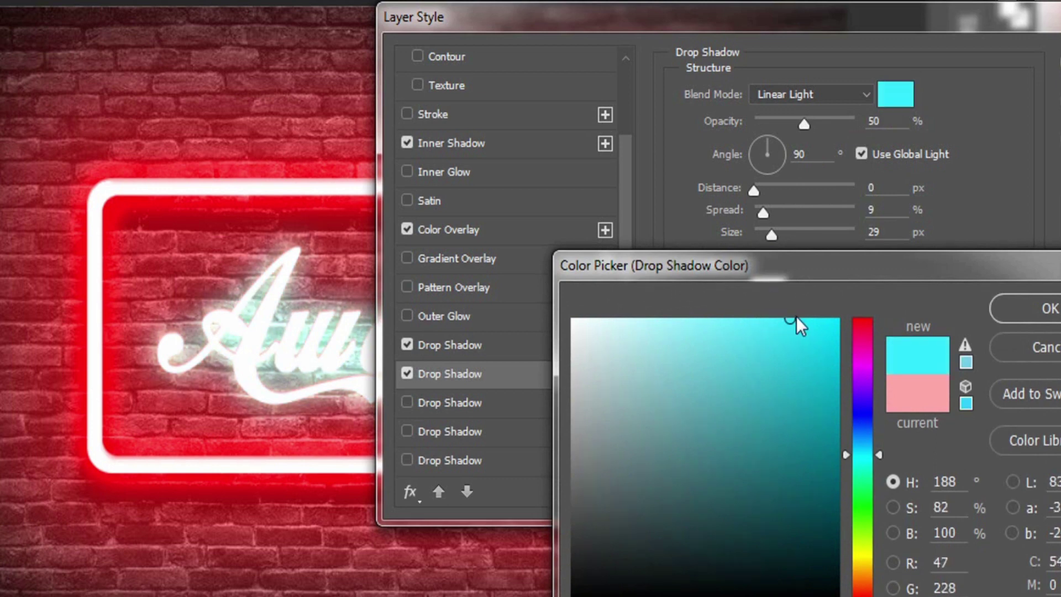
left_click(1043, 307)
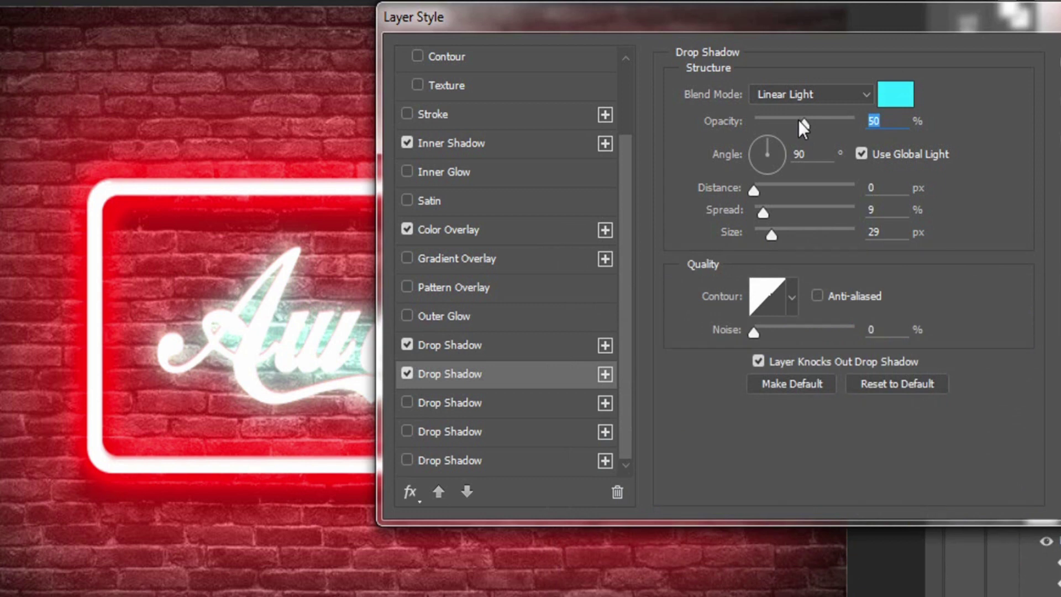
left_click_drag(805, 125, 793, 130)
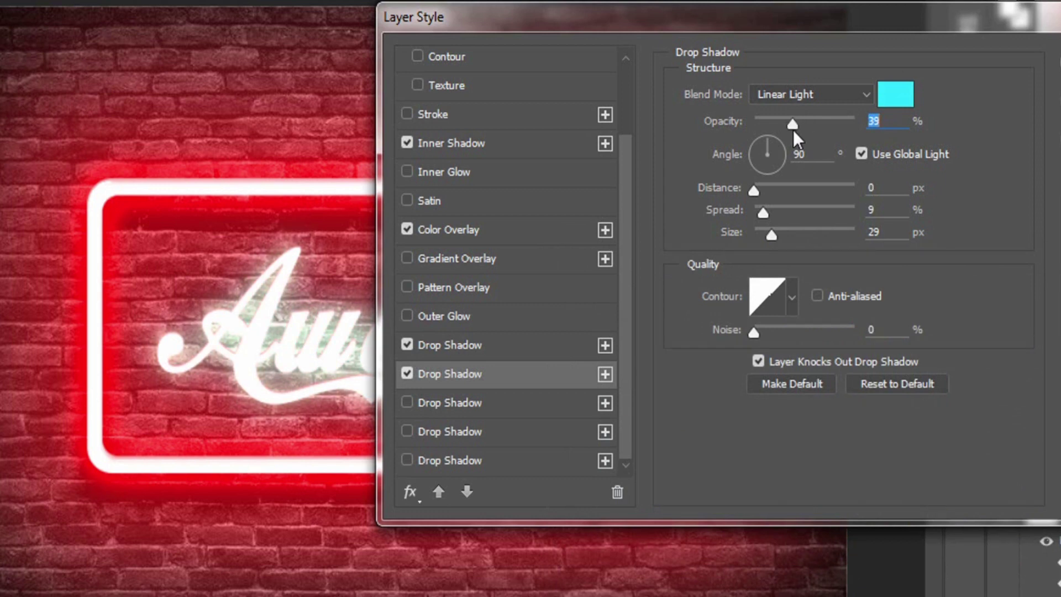
mouse_move(772, 237)
left_mouse_down()
mouse_move(787, 236)
mouse_move(761, 241)
mouse_move(789, 236)
left_mouse_up()
- Enable the third Drop Shadow in light cyan (H 192, S 70, B 100) with Vivid Light blending, 7% opacity, 17% spread and 73 px size
left_click_drag(774, 14, 928, 3)
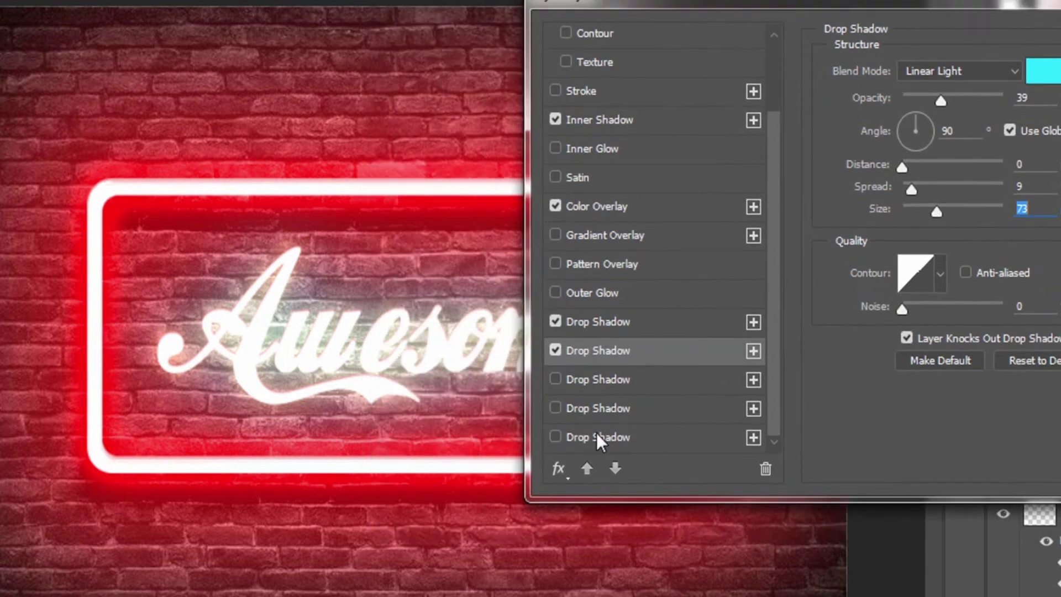
left_click(624, 376)
left_click(1043, 70)
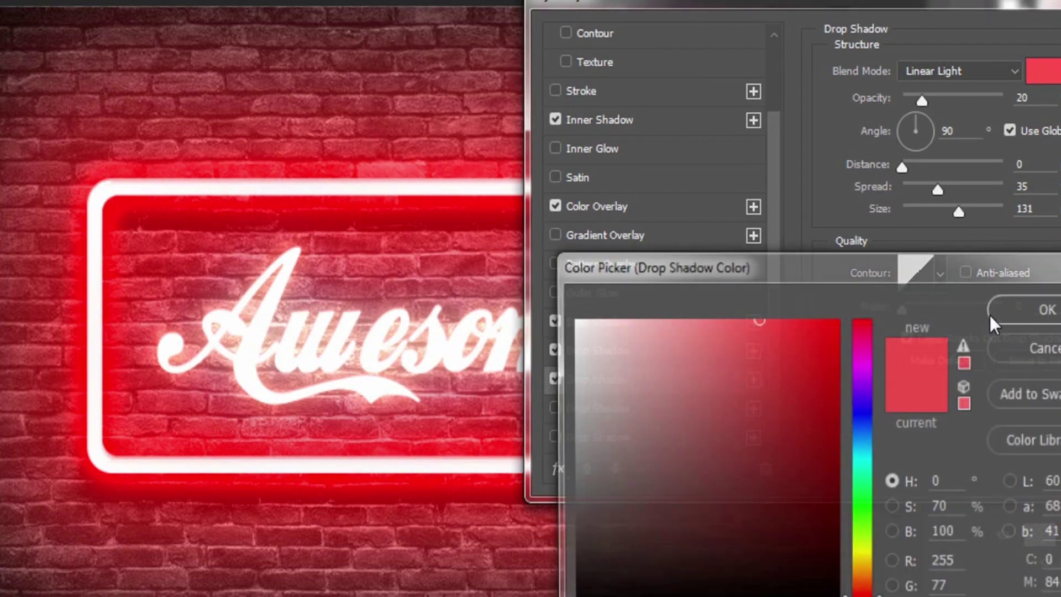
left_click_drag(862, 448, 864, 448)
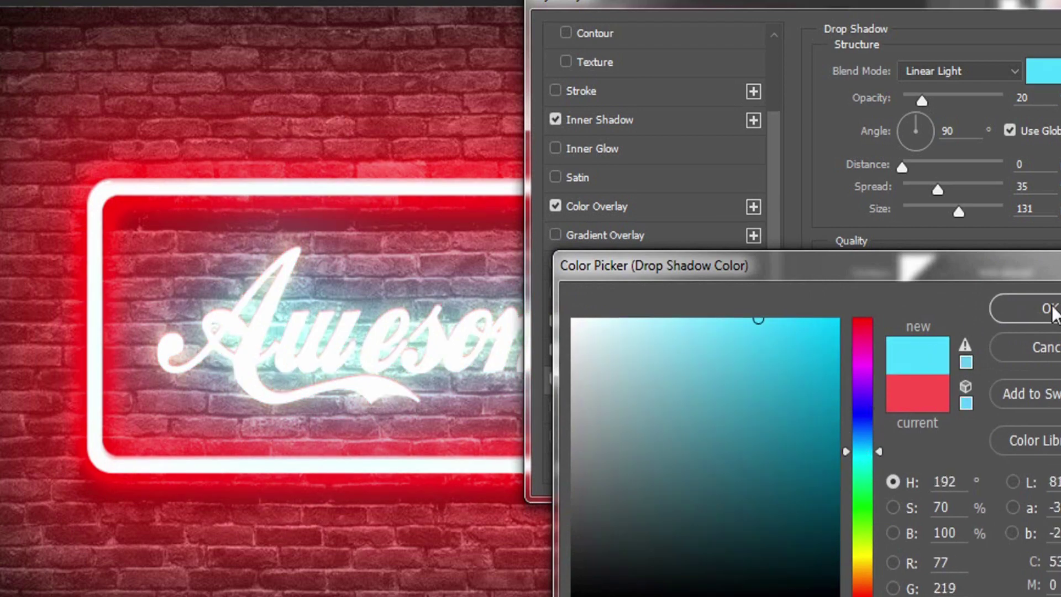
left_click(1053, 314)
left_click(975, 73)
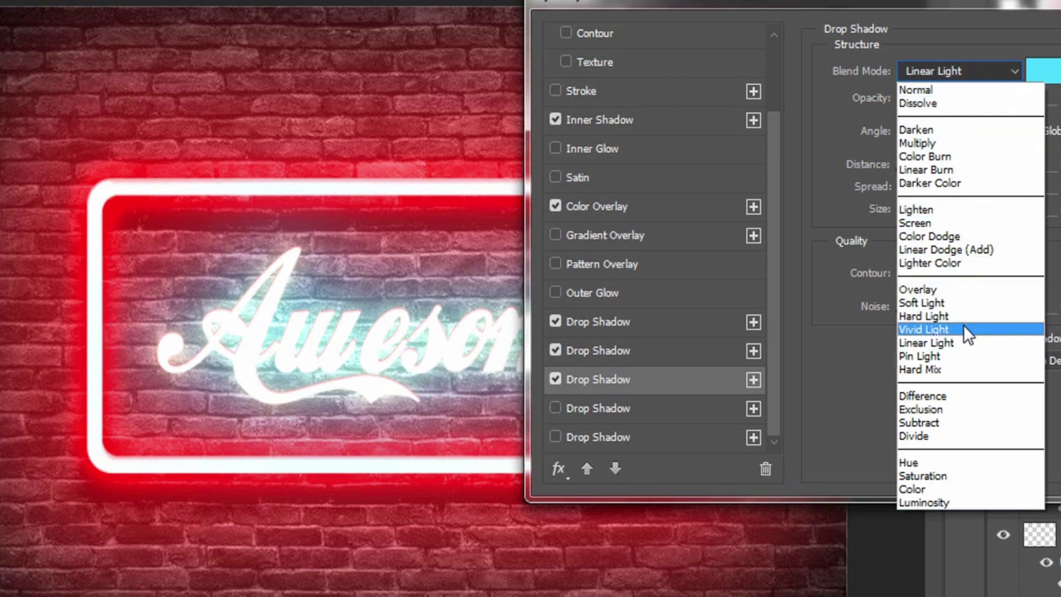
left_click(963, 330)
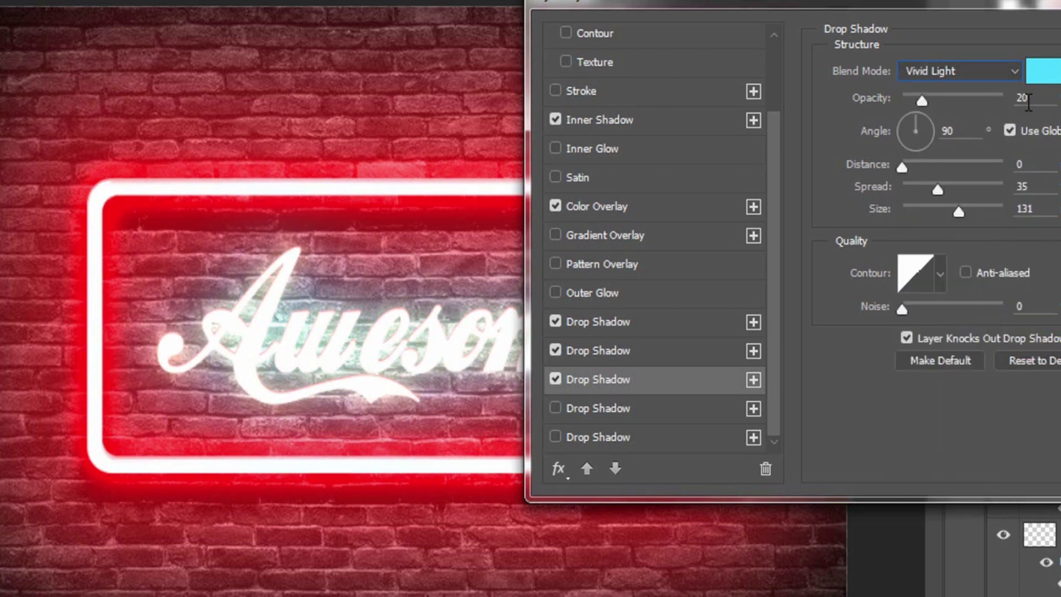
left_click_drag(921, 101, 909, 104)
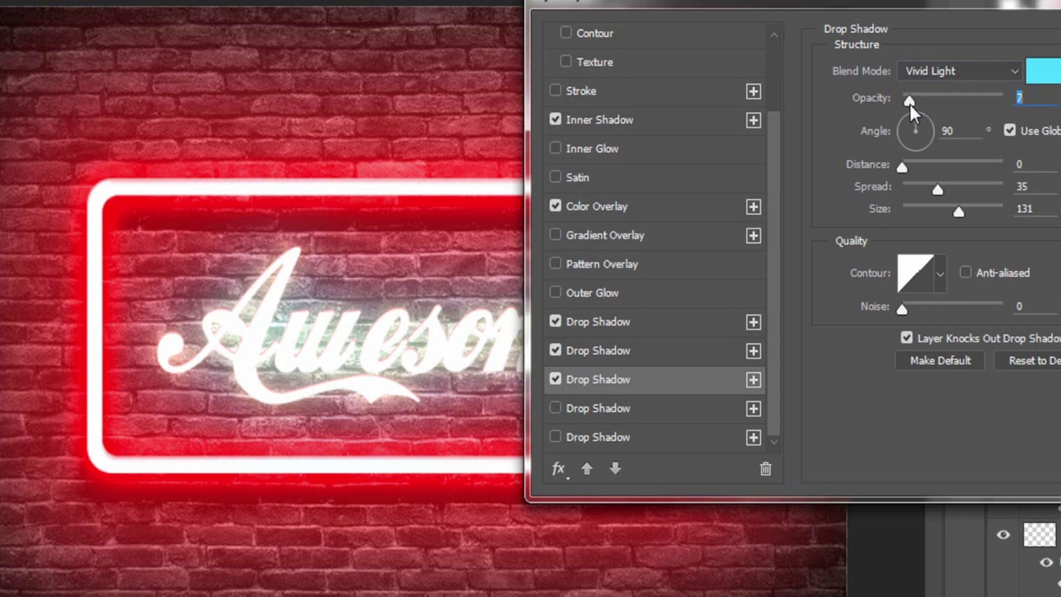
mouse_move(957, 213)
left_mouse_down()
mouse_move(902, 215)
mouse_move(923, 206)
mouse_move(922, 188)
mouse_move(938, 215)
left_mouse_up()
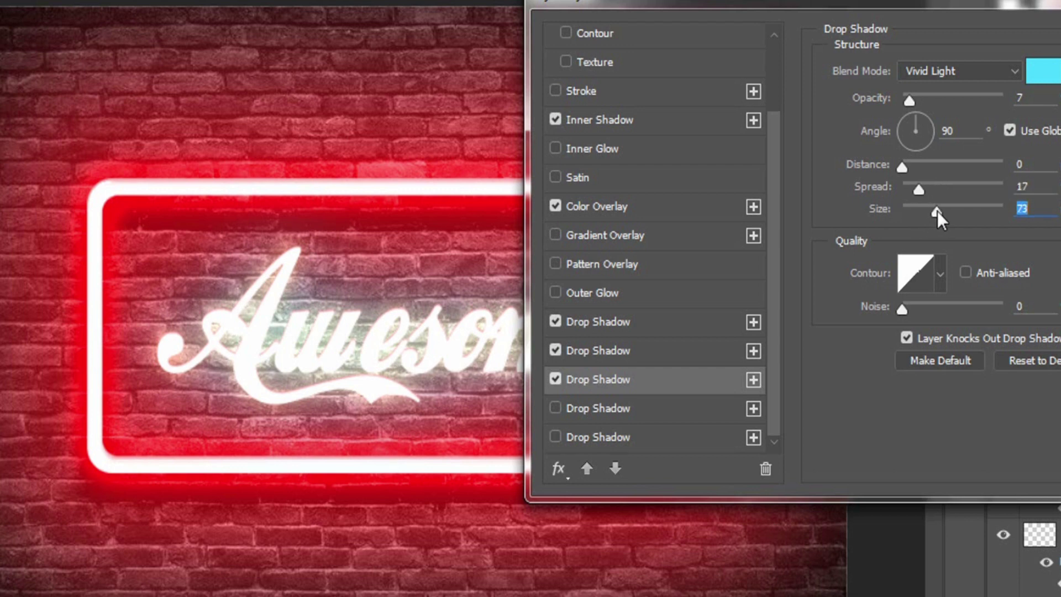
- Enable the last, black Linear Light Drop Shadow on the text with 39% opacity and 21 px size
left_click(619, 436)
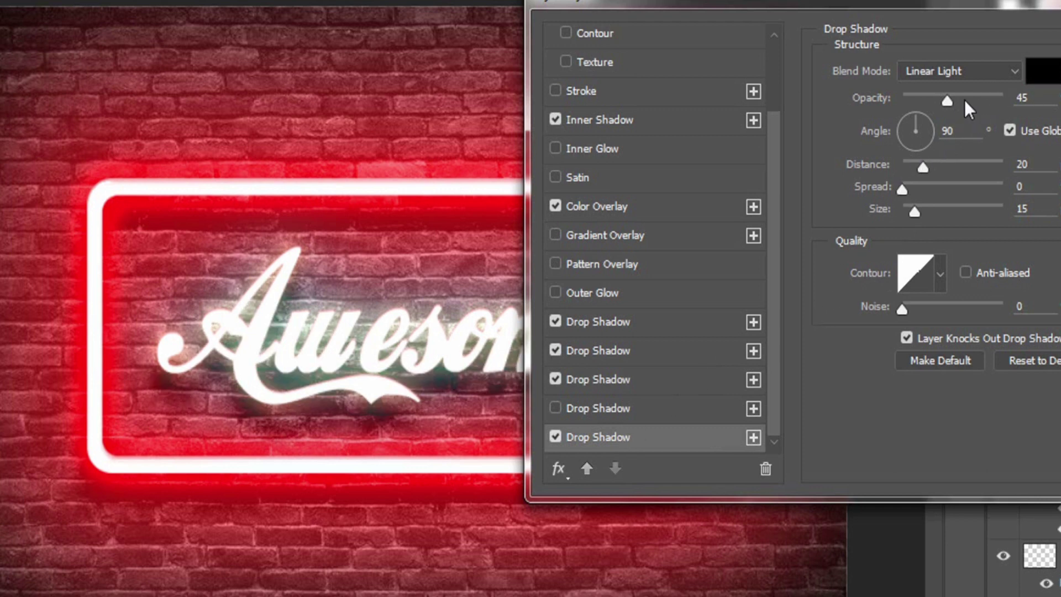
left_click_drag(946, 99, 940, 100)
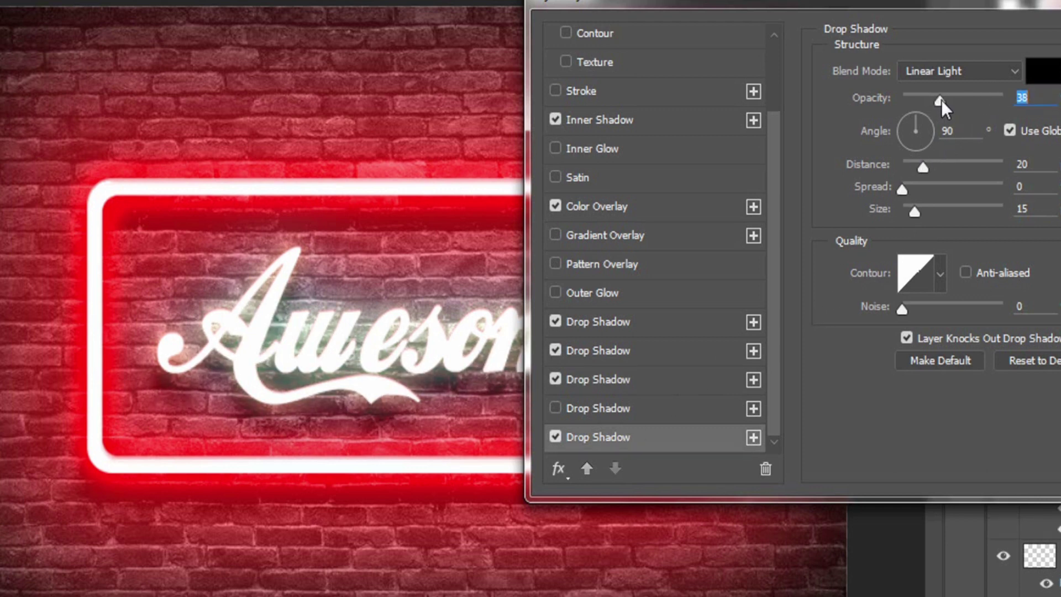
mouse_move(915, 212)
left_mouse_down()
mouse_move(926, 212)
mouse_move(916, 213)
left_mouse_up()
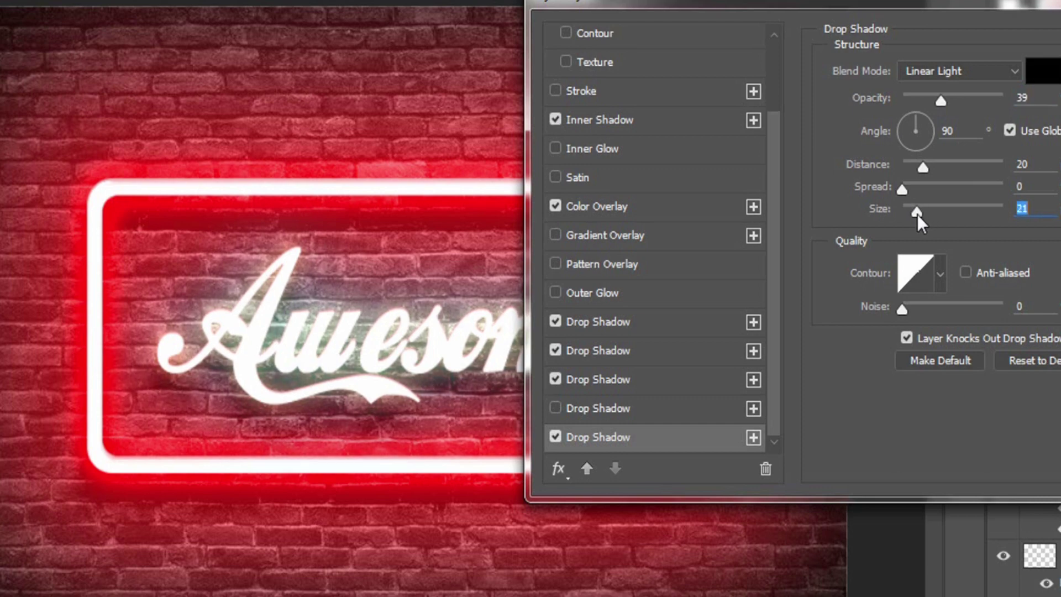
- Raise the second, cyan Drop Shadow to 46% opacity and 16% spread
left_click_drag(934, 2, 904, 7)
left_click(606, 343)
left_click_drag(908, 85, 916, 84)
left_click_drag(884, 174, 886, 177)
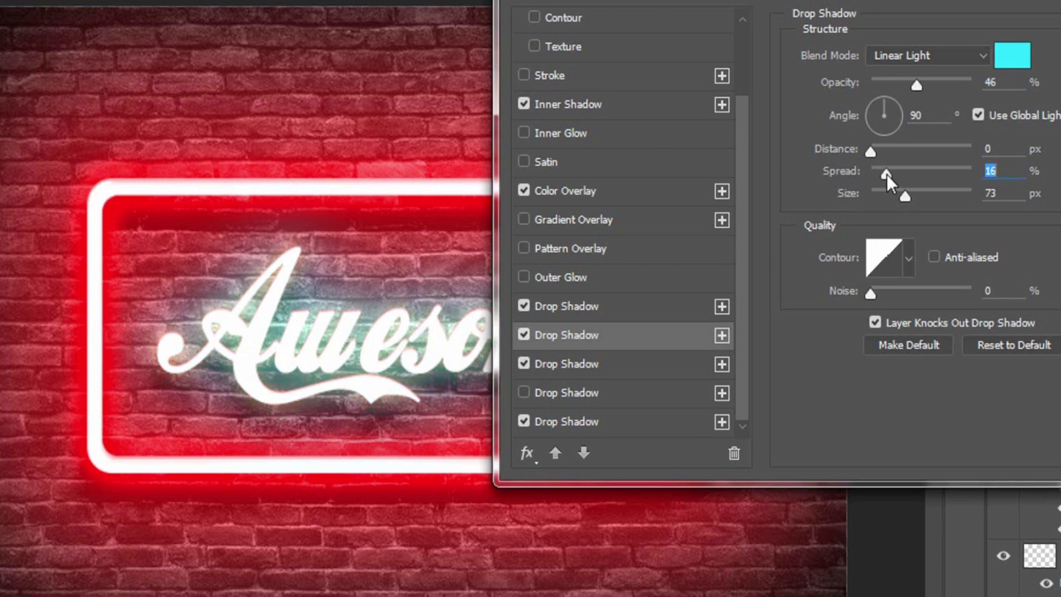
- Set the first, pale yellow Drop Shadow's size to 24 px and apply the layer styles to the text
left_click(587, 308)
left_click_drag(885, 197, 886, 197)
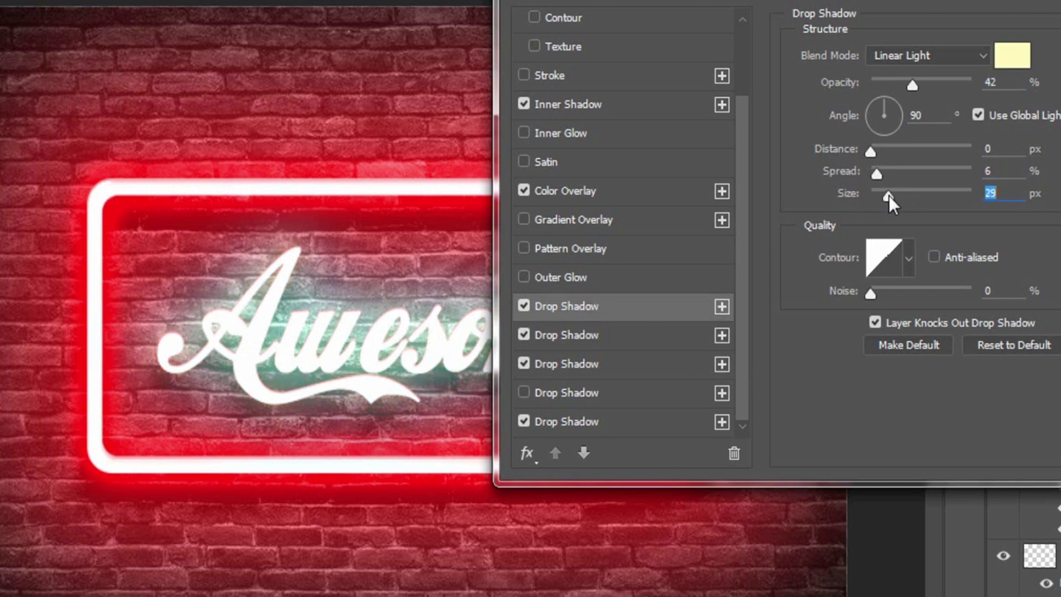
left_click_drag(886, 196, 887, 194)
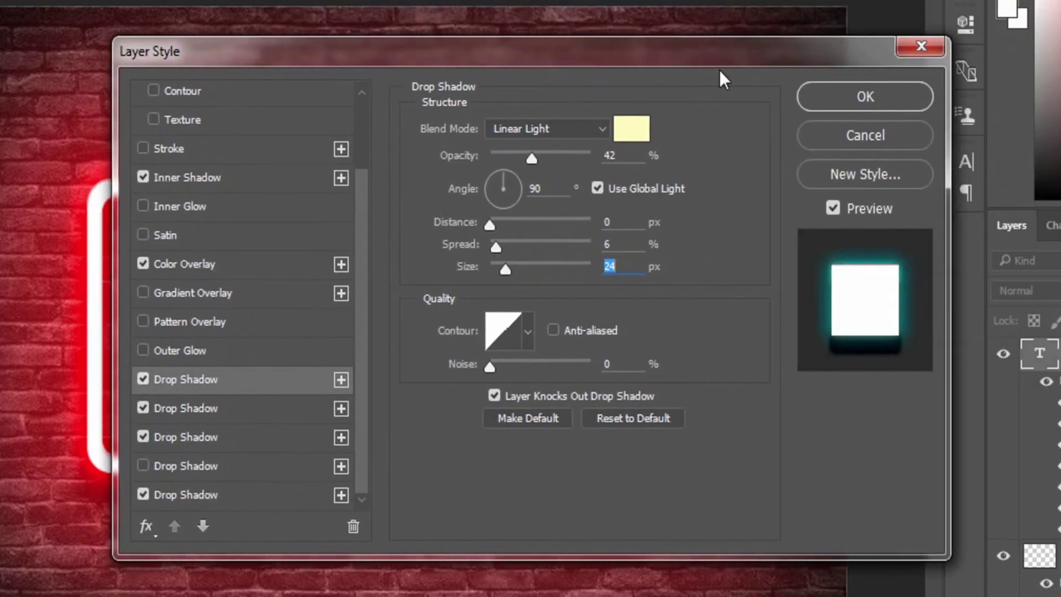
left_click(880, 102)
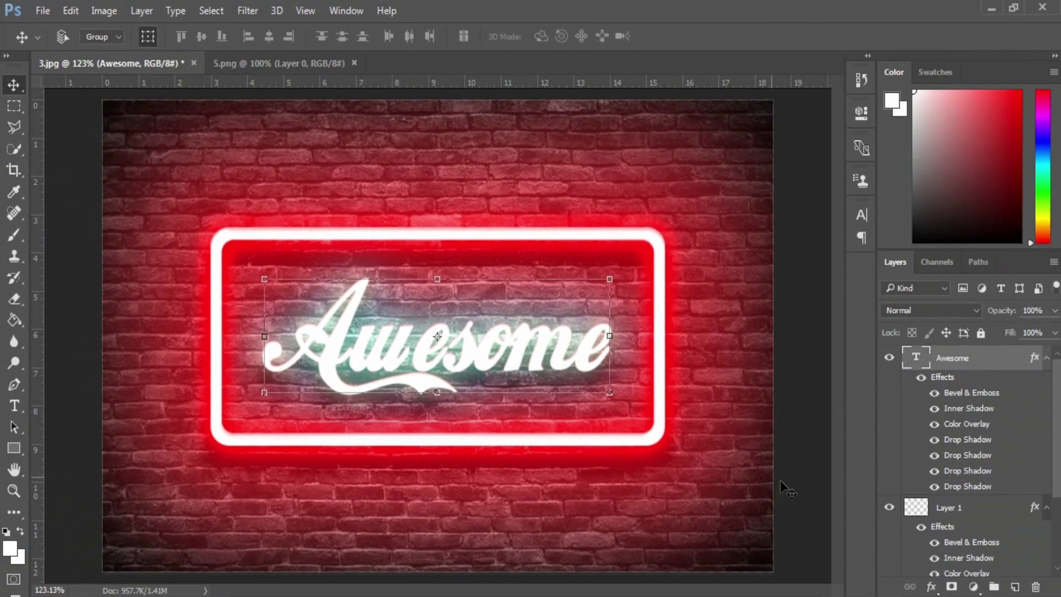
- Collapse the effects lists of both styled layers and add a Color Balance adjustment layer above the "Awesome" text
left_click(1046, 358)
left_click(1046, 383)
left_click(974, 586)
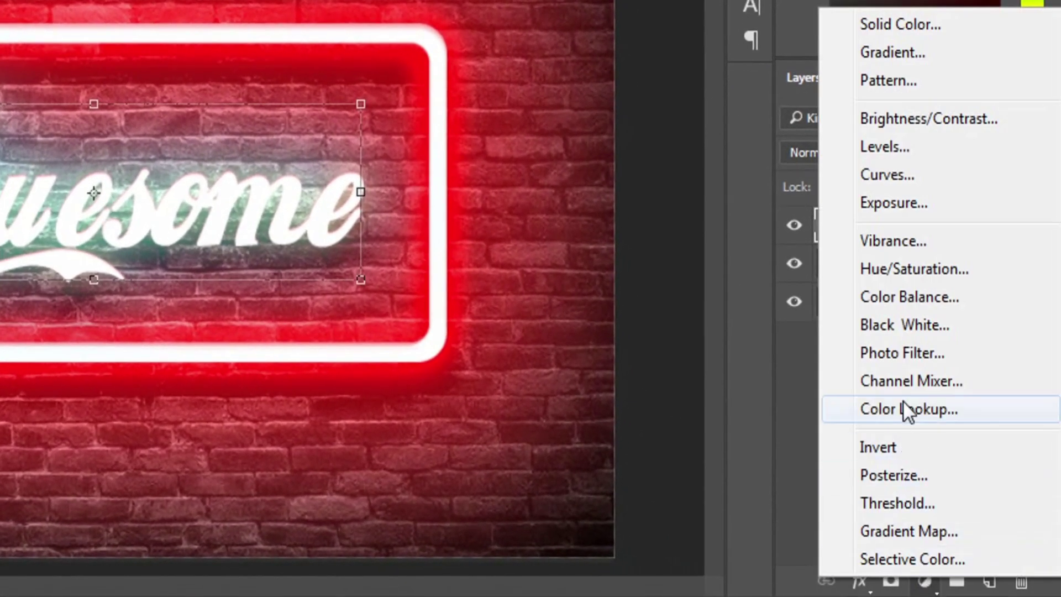
left_click(896, 298)
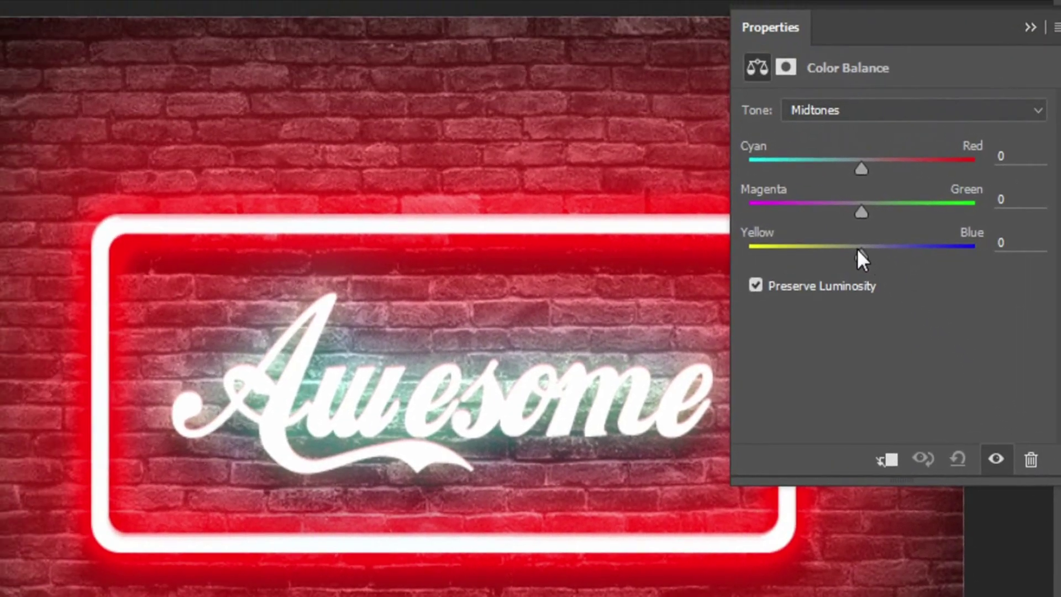
- Set the Color Balance midtones to Cyan–Red -55 and Yellow–Blue +61 with a slight shift toward magenta, then deselect the layer
left_click_drag(859, 250, 927, 257)
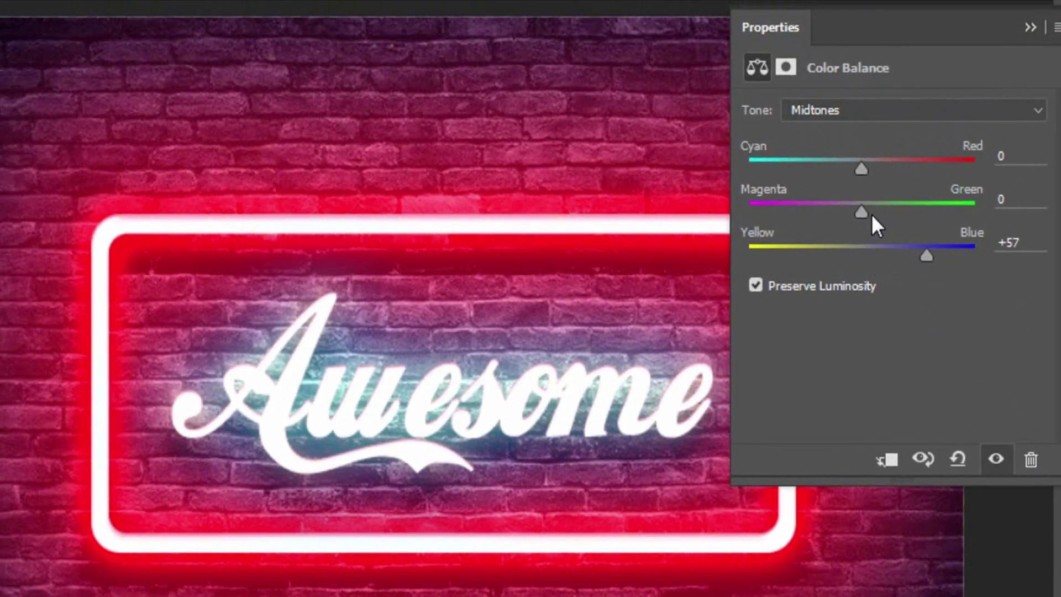
left_click_drag(861, 176, 800, 175)
left_click_drag(861, 212, 854, 212)
left_click_drag(926, 255, 919, 262)
left_click_drag(800, 168, 797, 169)
left_click_drag(919, 255, 930, 256)
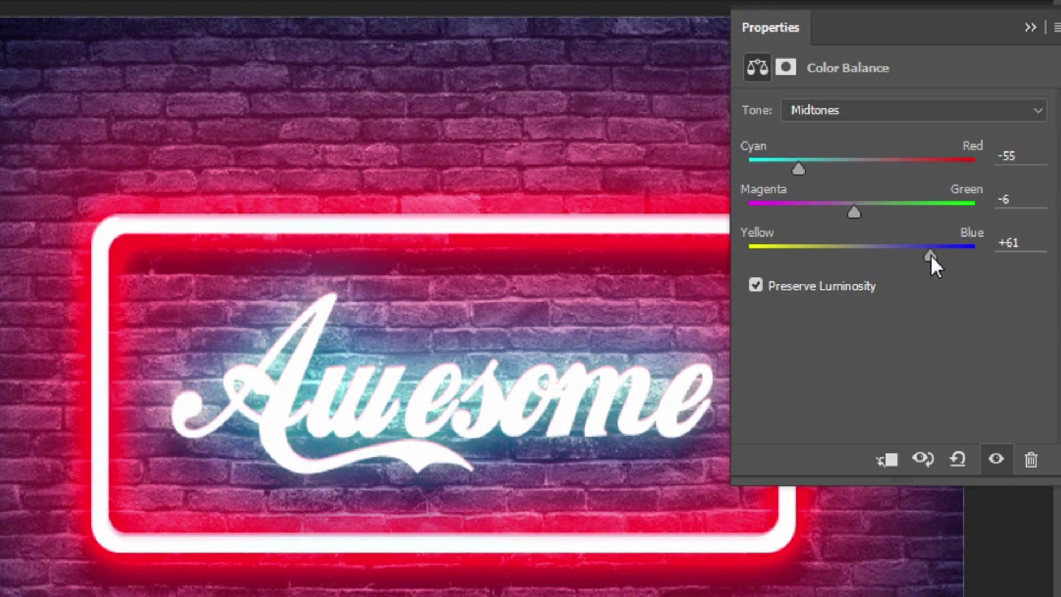
left_click_drag(854, 212, 857, 210)
left_click(1030, 28)
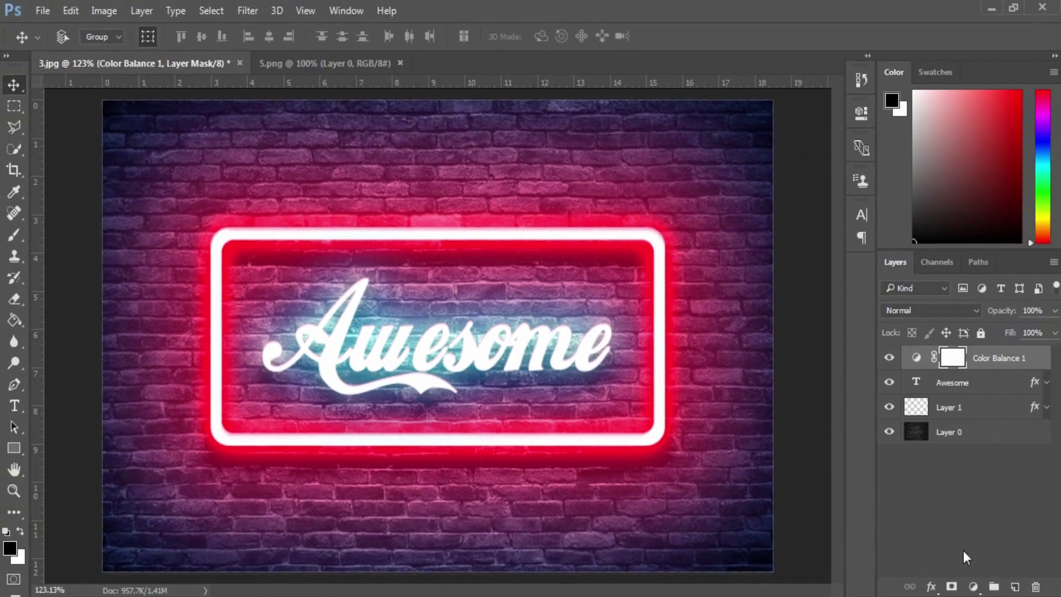
left_click(960, 554)
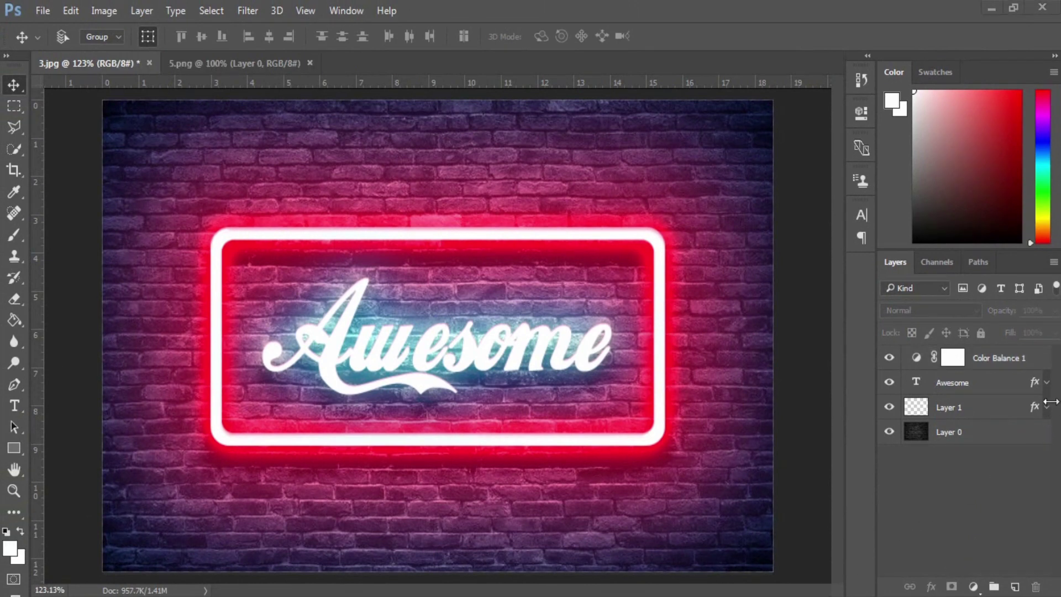
- Reopen the "Awesome" layer's styles and reduce the second, cyan Drop Shadow to 49 px size and 30% opacity
left_click(1046, 385)
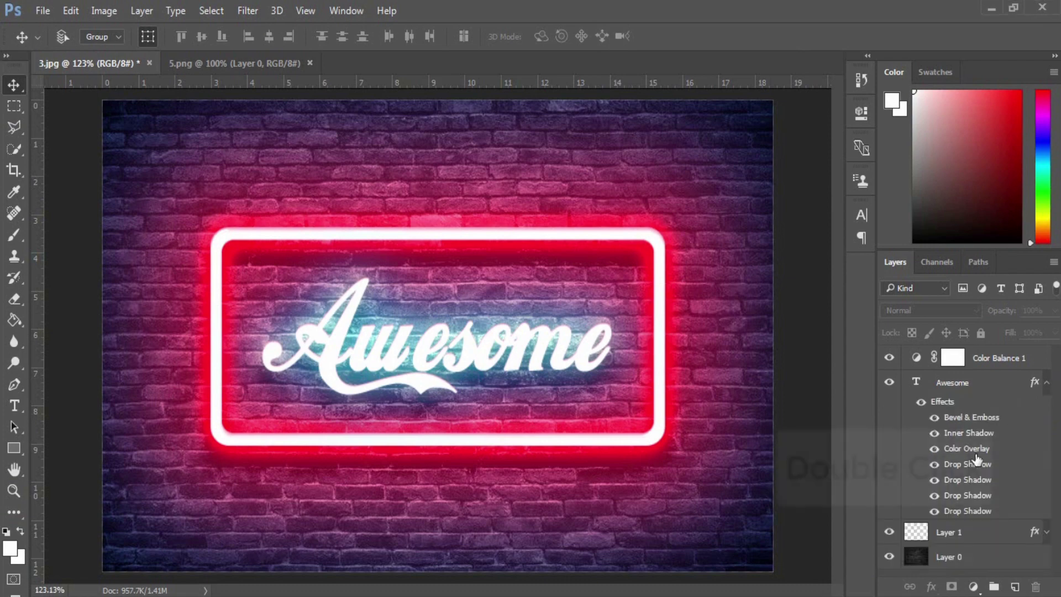
double_click(960, 406)
left_click_drag(532, 128, 765, 109)
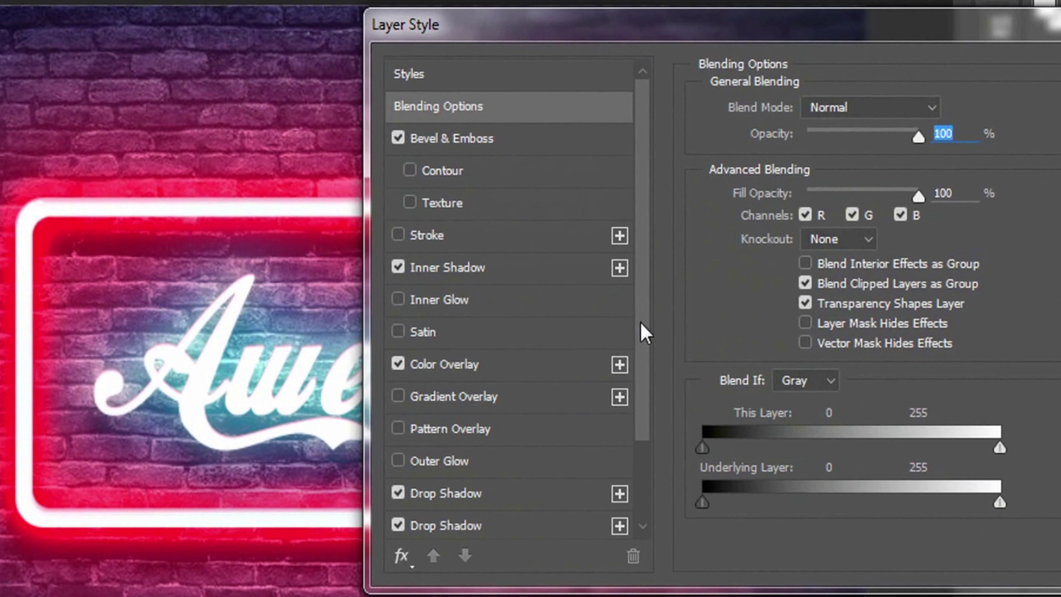
left_click_drag(656, 317, 658, 377)
left_click(482, 425)
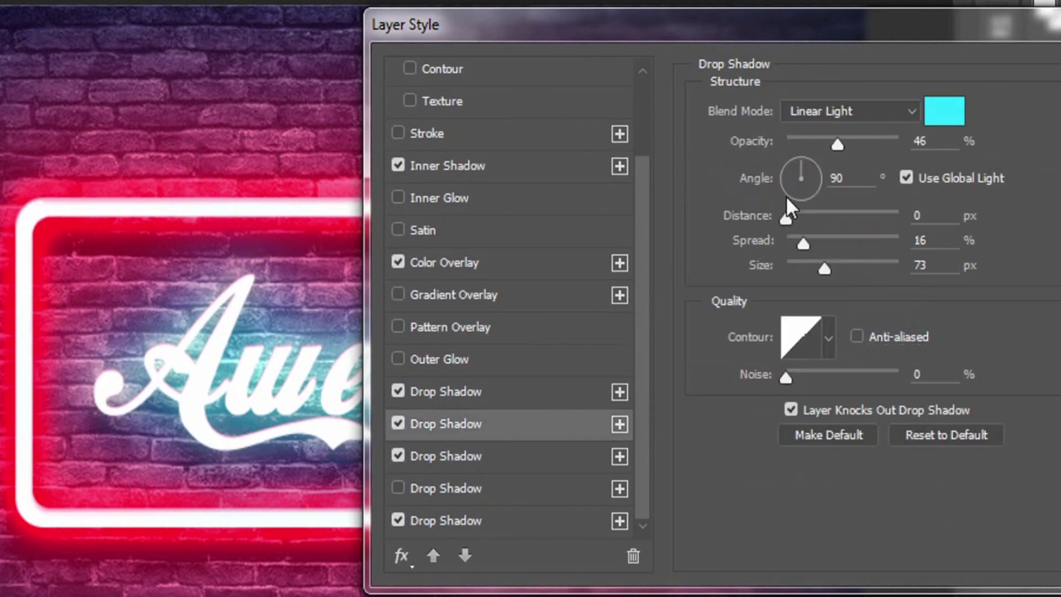
left_click_drag(825, 269, 813, 269)
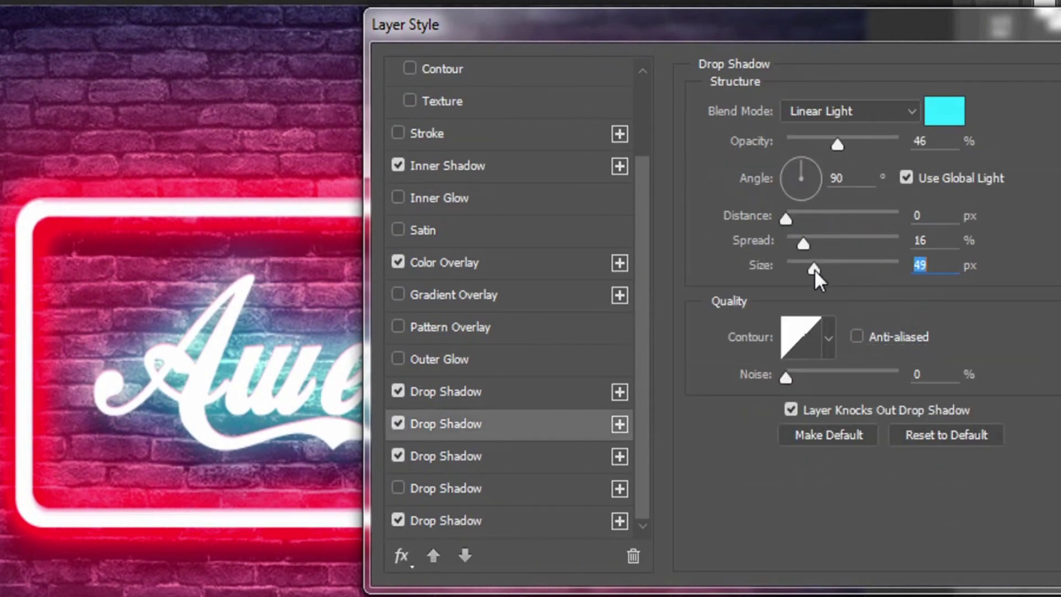
left_click_drag(841, 145, 820, 153)
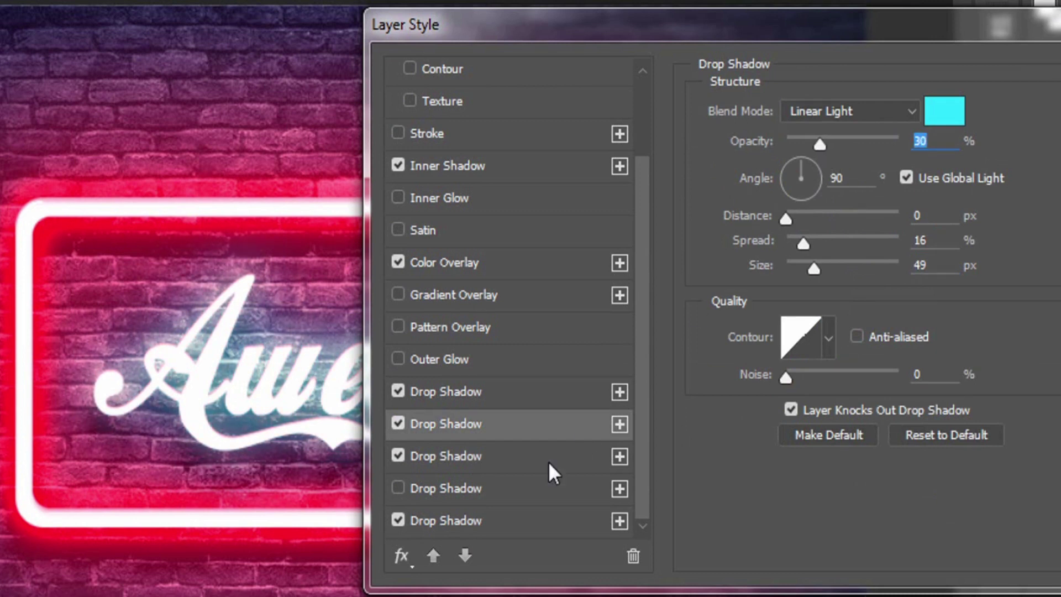
- Reduce the third, Vivid Light Drop Shadow to 43 px size, apply the text's styles and collapse its effects list
left_click(490, 460)
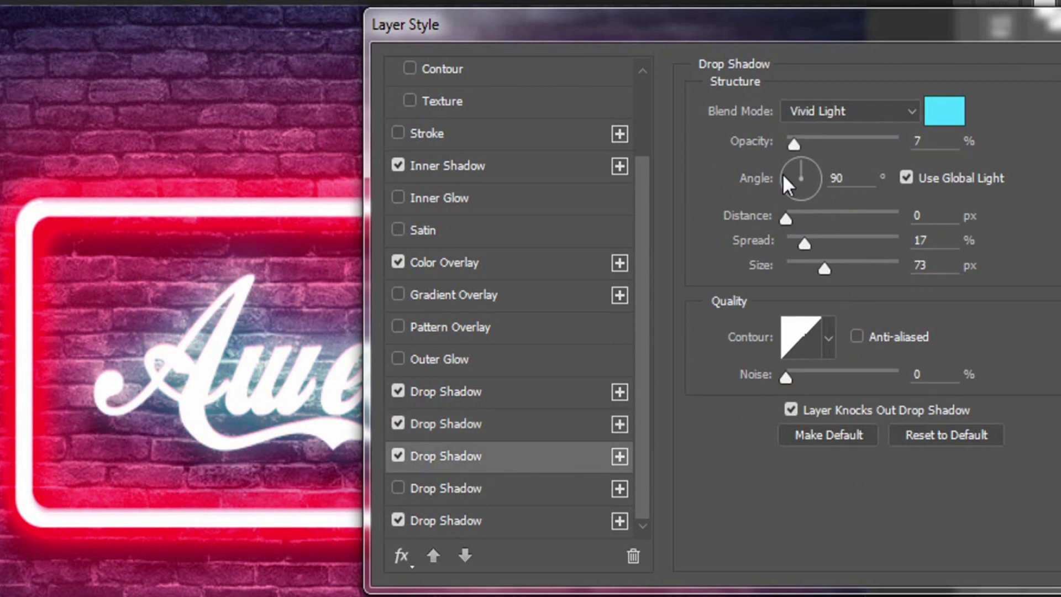
left_click_drag(822, 270, 814, 270)
left_click(795, 147)
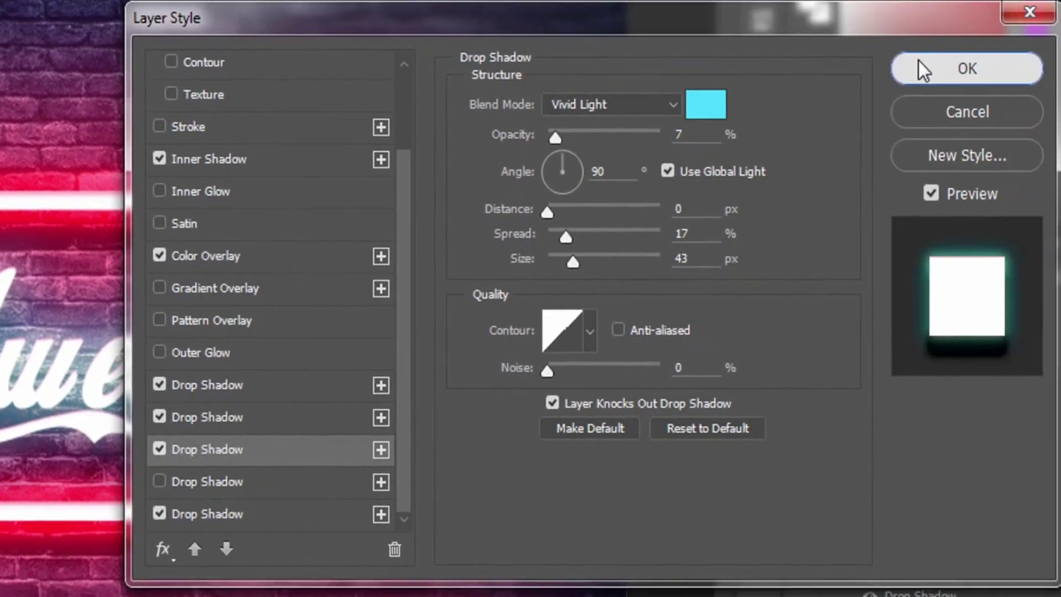
left_click(920, 64)
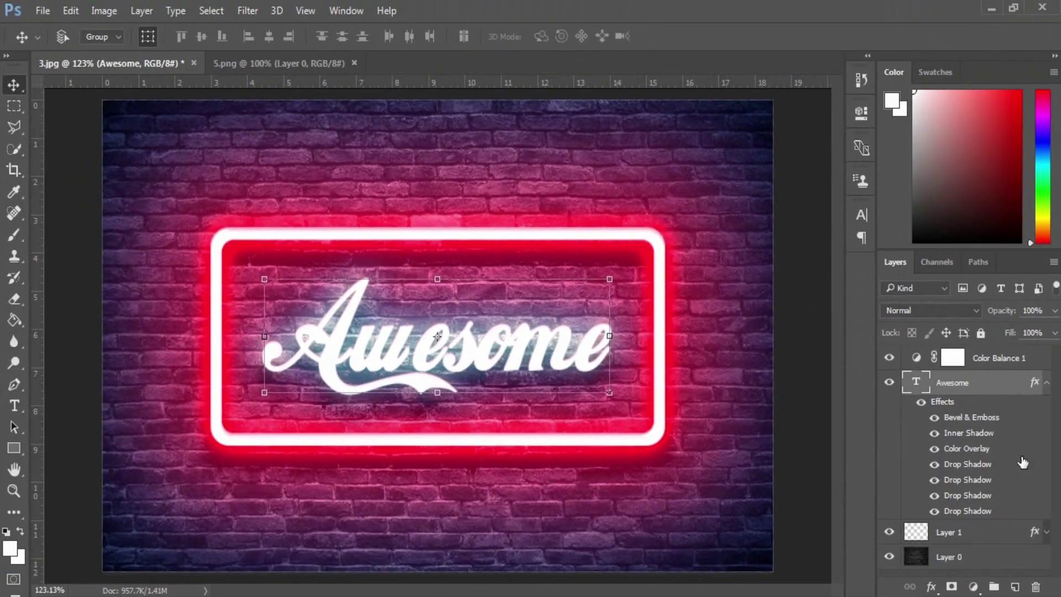
left_click(1047, 382)
left_click(974, 482)
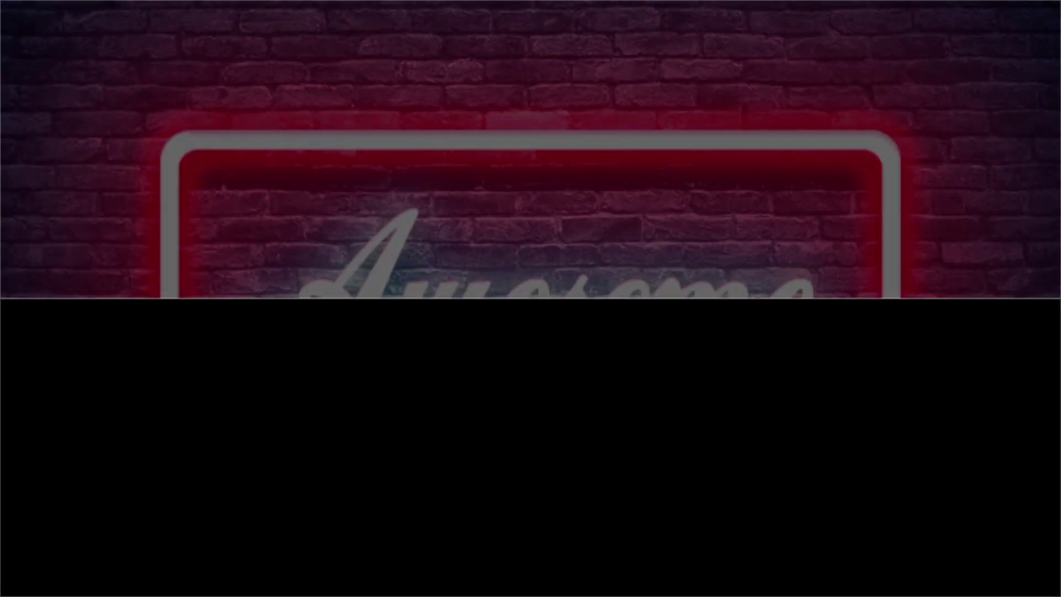